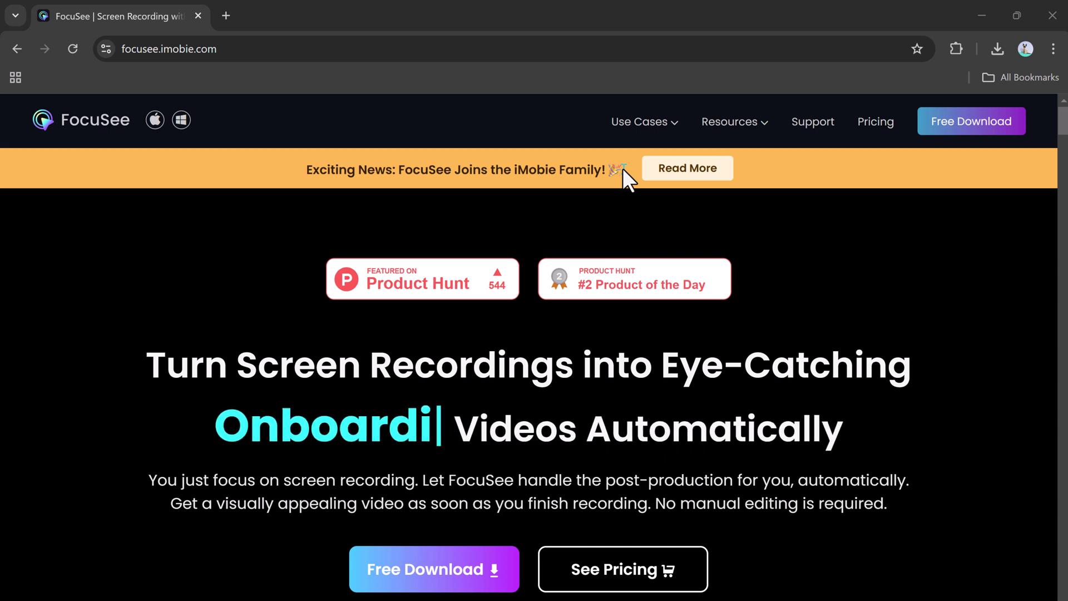
scroll(301, 261, down, 2)
scroll(907, 306, down, 2)
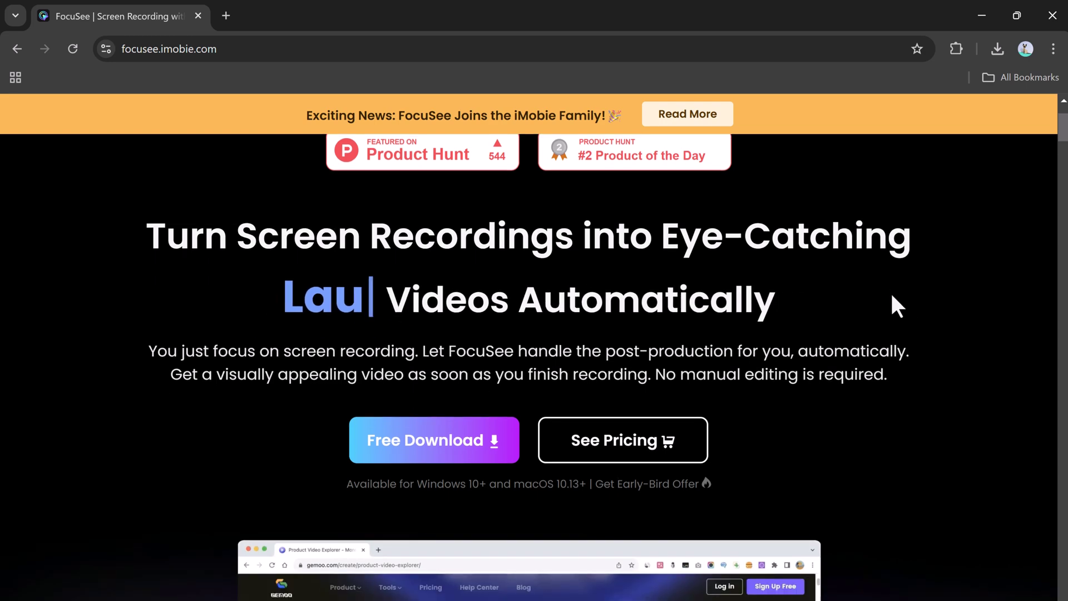
scroll(870, 310, down, 4)
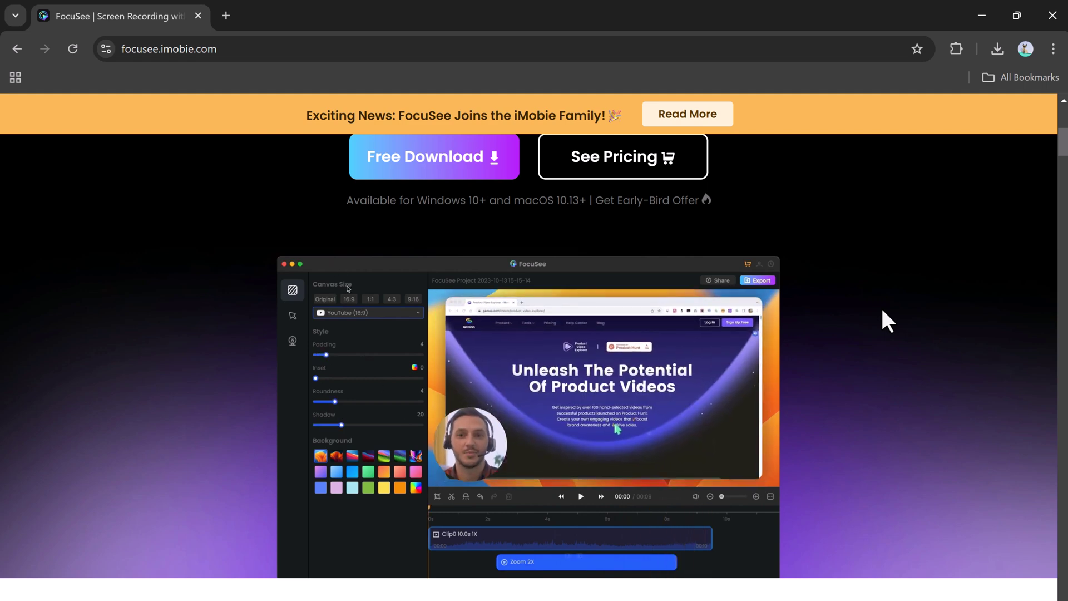
scroll(868, 329, down, 10)
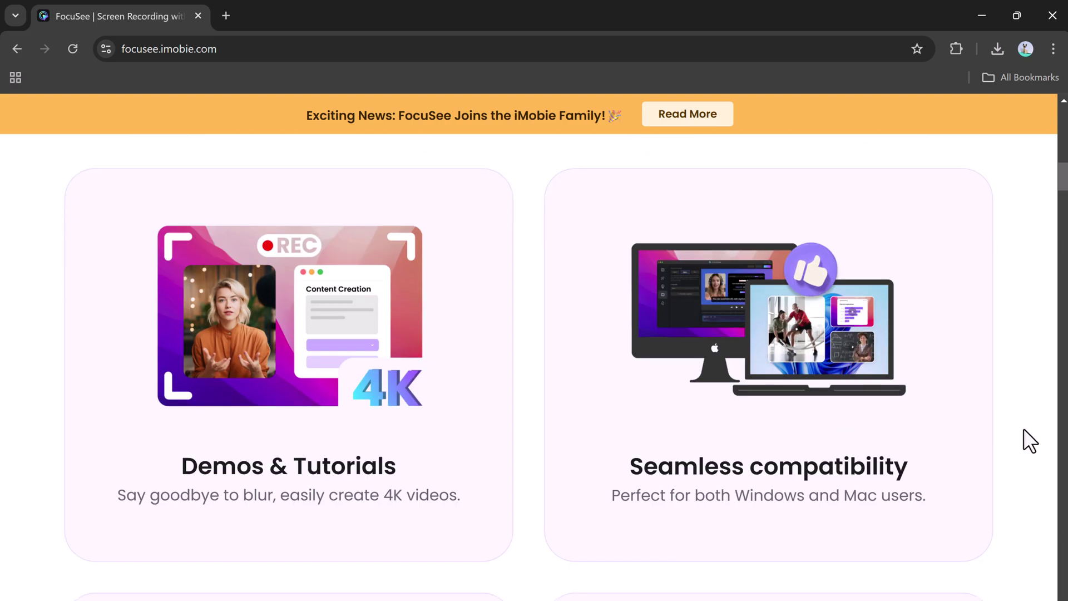
scroll(1030, 441, down, 8)
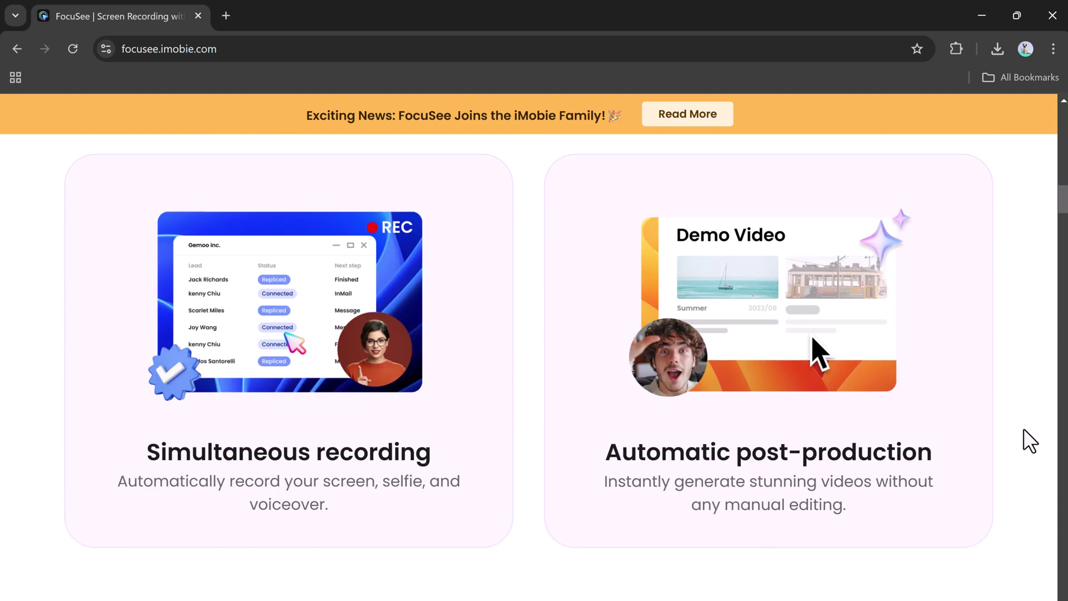
scroll(1024, 429, down, 10)
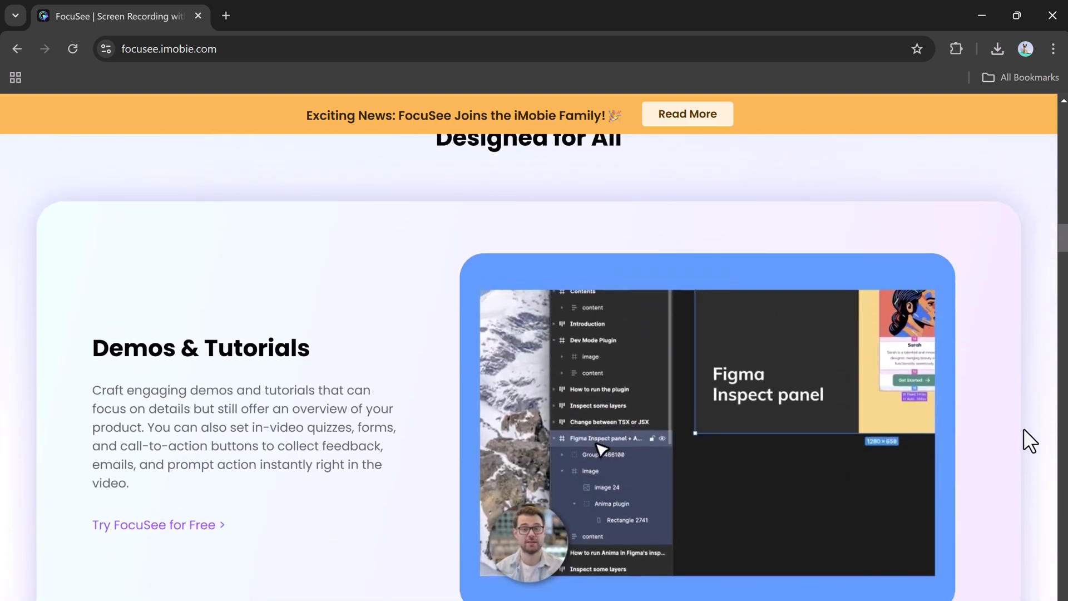
scroll(1023, 430, down, 10)
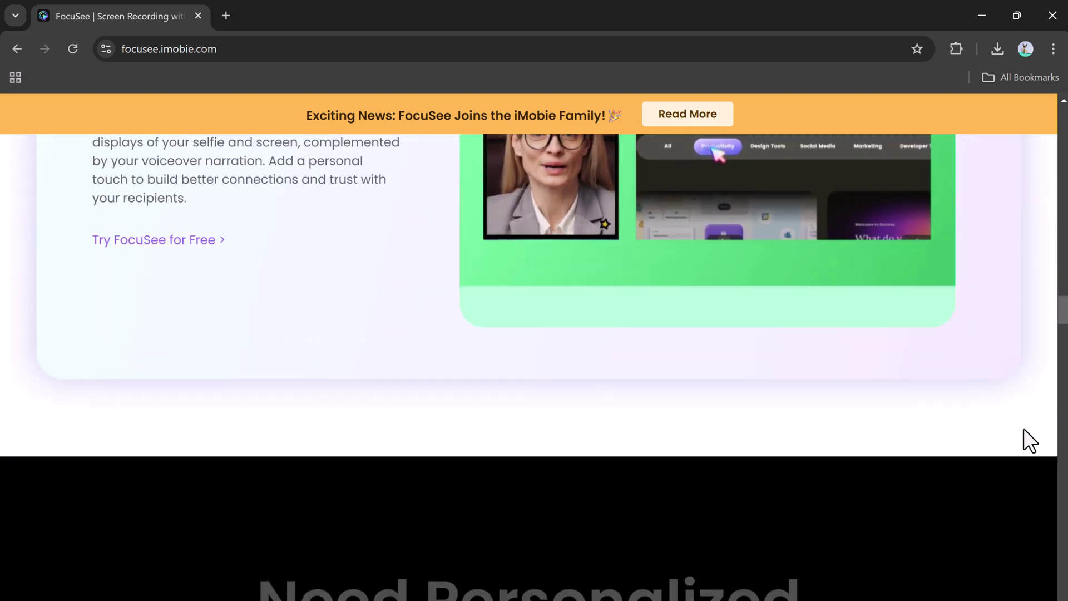
scroll(1024, 428, down, 10)
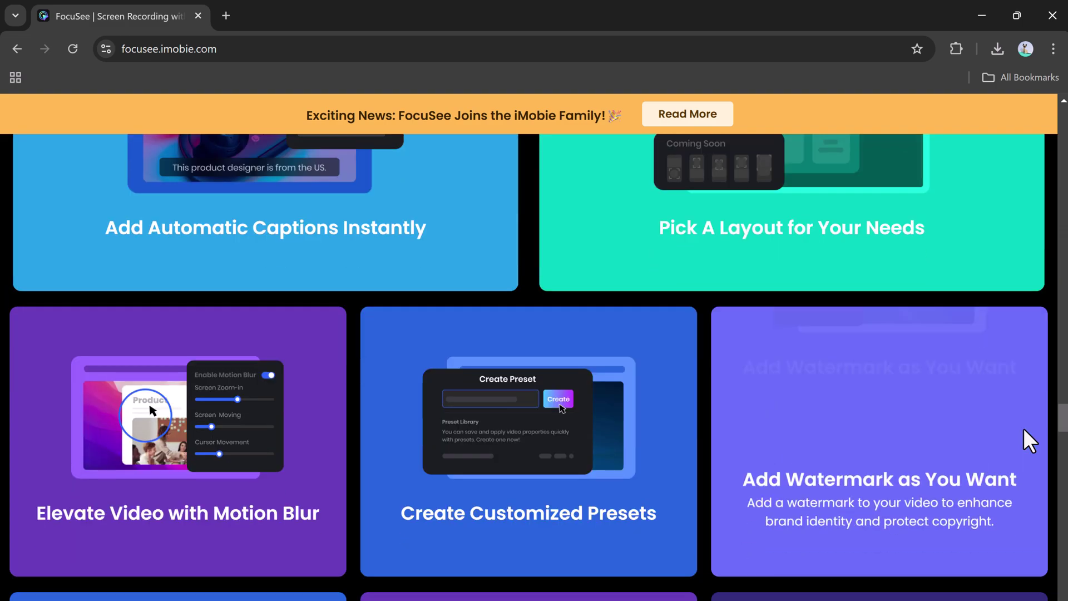
scroll(1024, 429, up, 2)
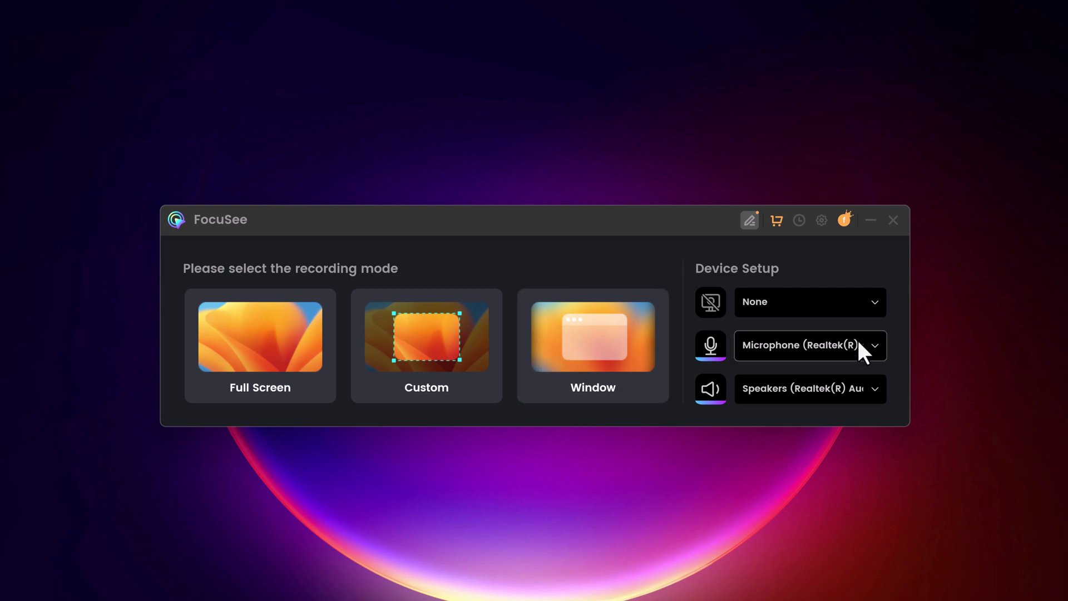
Keep the recorder's camera at None and the microphone on Microphone (Realtek(R) Audio)
click(870, 304)
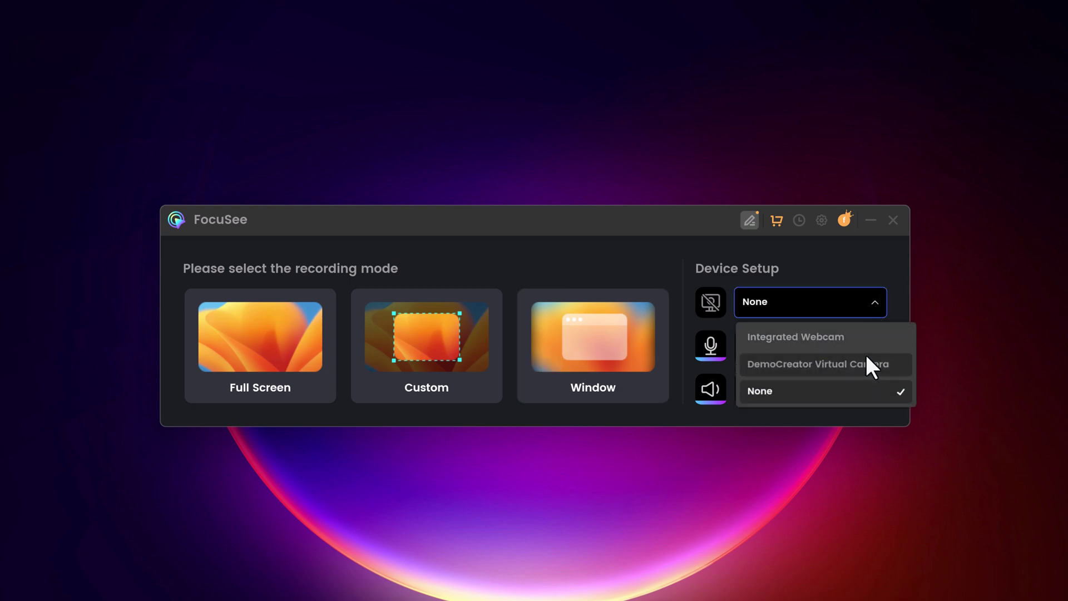
click(865, 395)
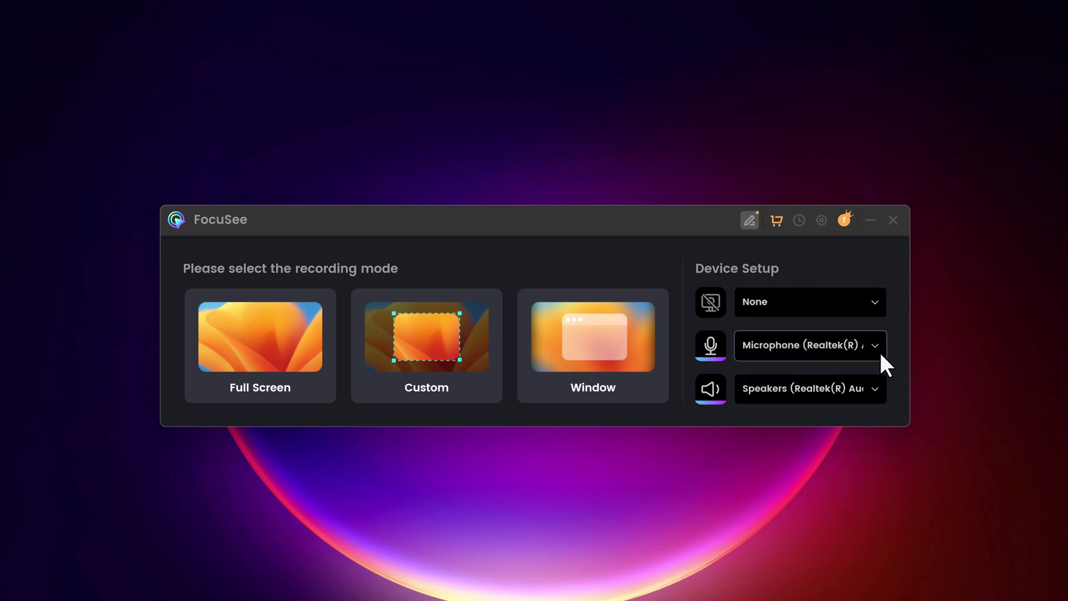
click(877, 356)
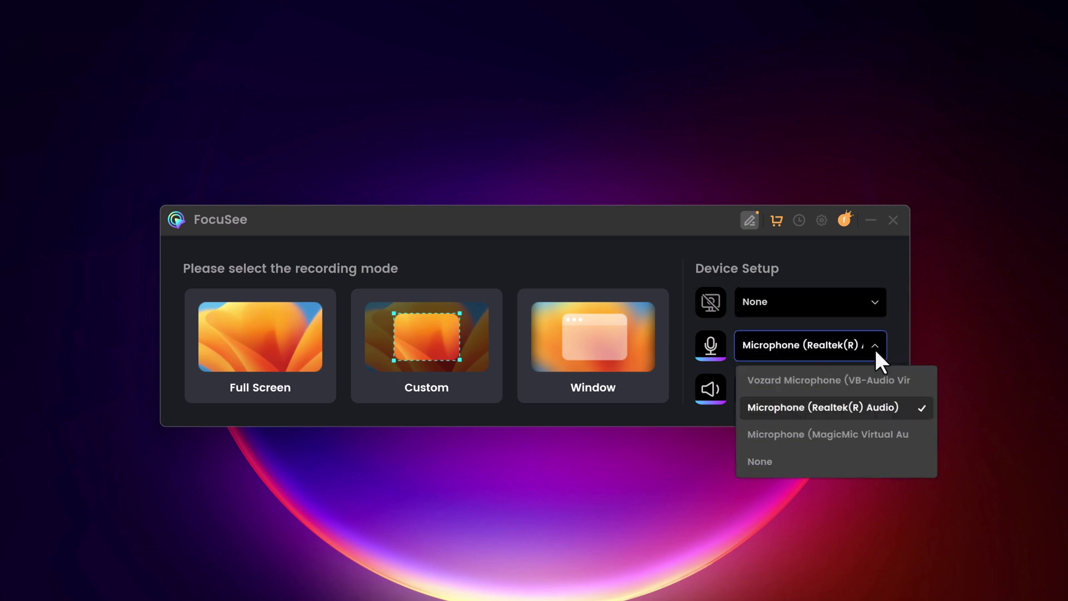
click(863, 412)
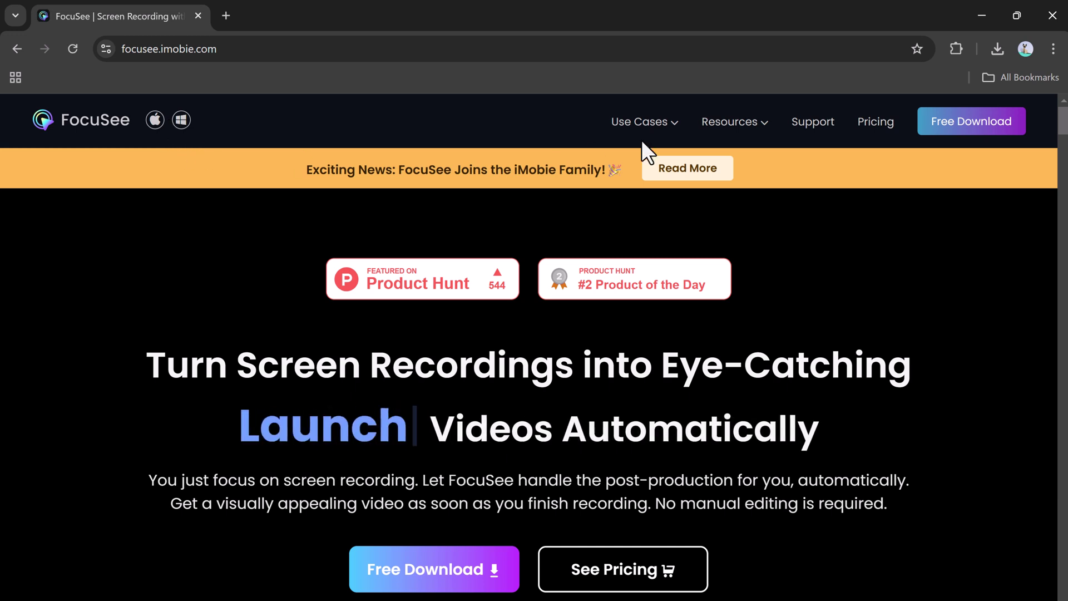
Go from the Demo Video use-case page to iMobie's About Us page, then the iMobie homepage
mouse_move(665, 128)
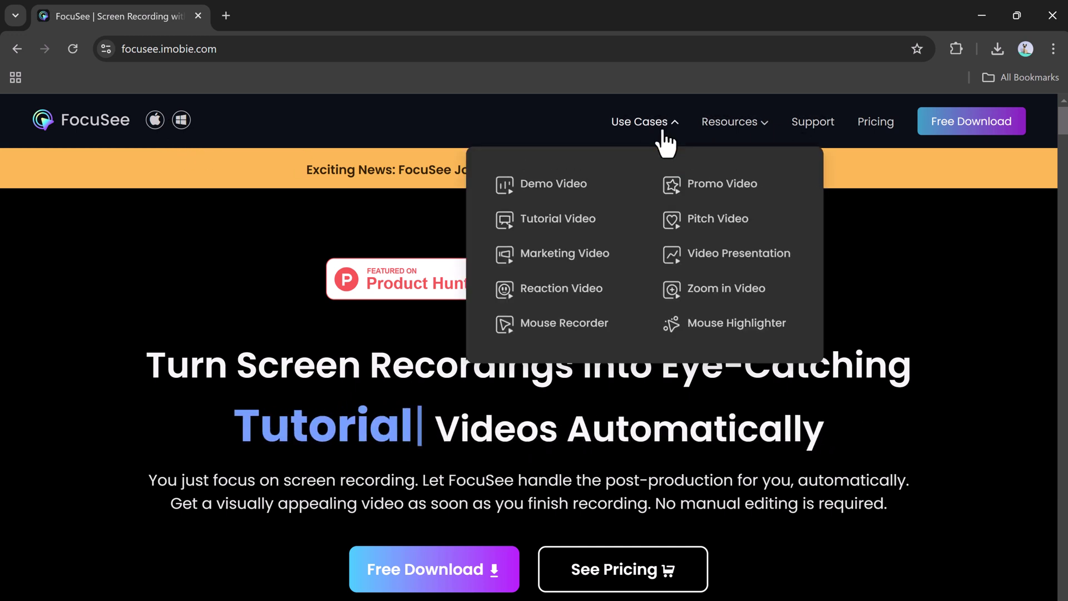
click(551, 187)
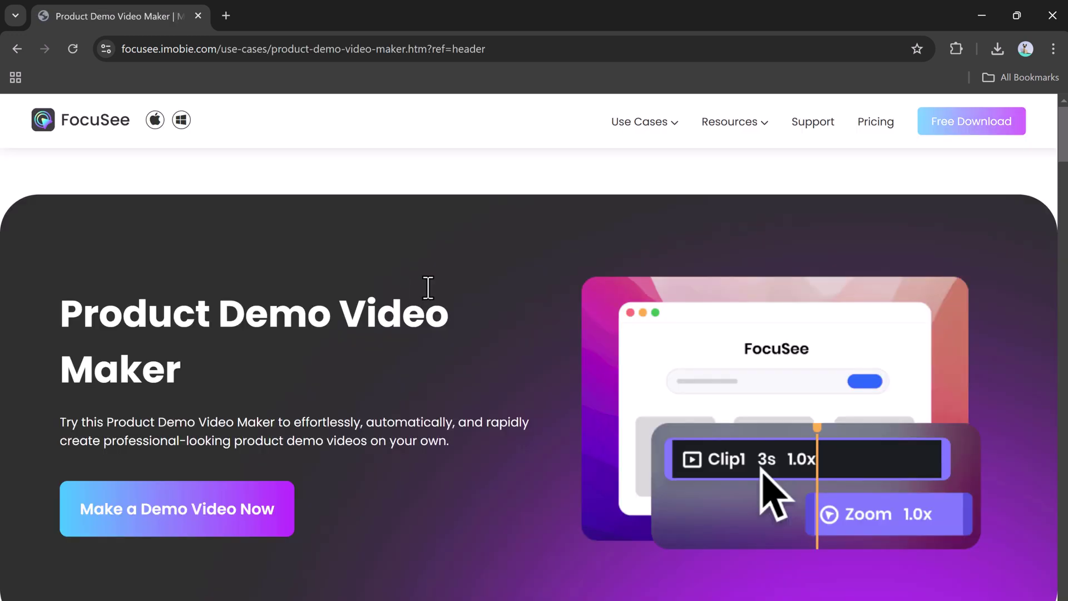
scroll(500, 283, down, 5)
scroll(519, 275, down, 20)
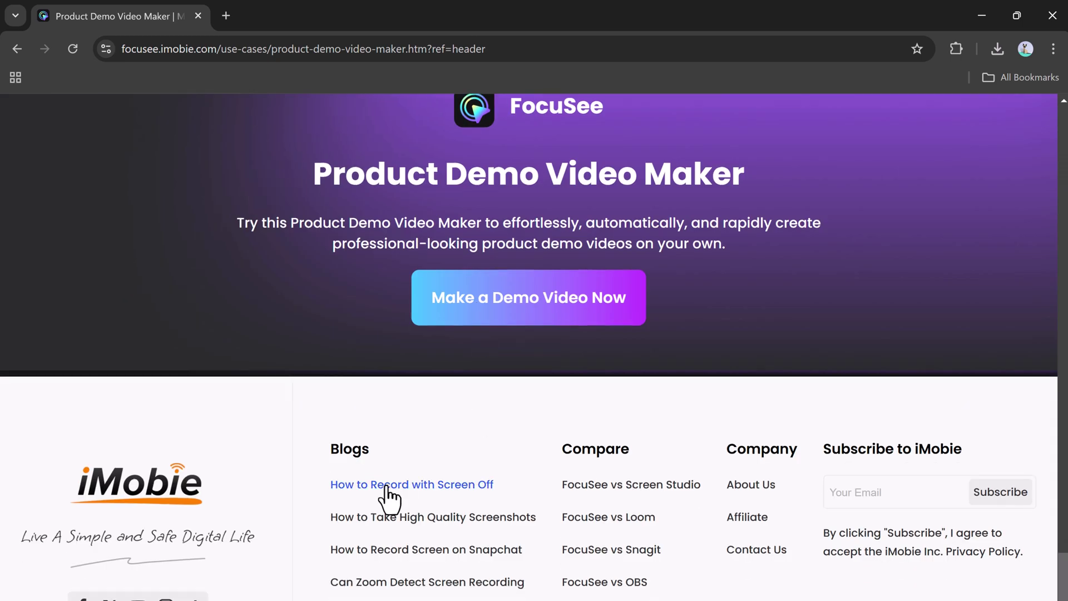
click(748, 489)
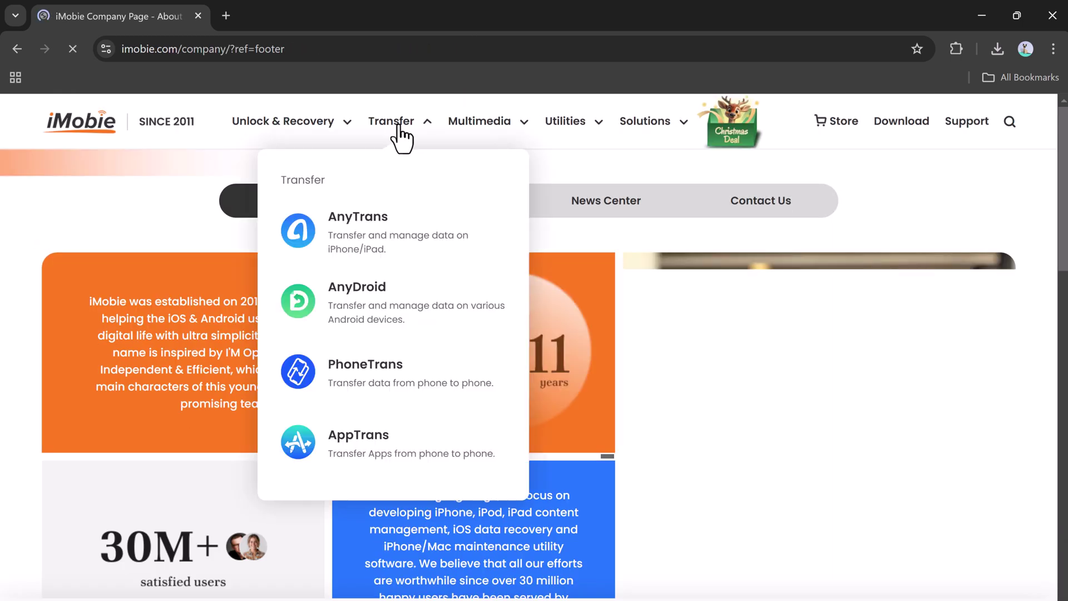
click(96, 129)
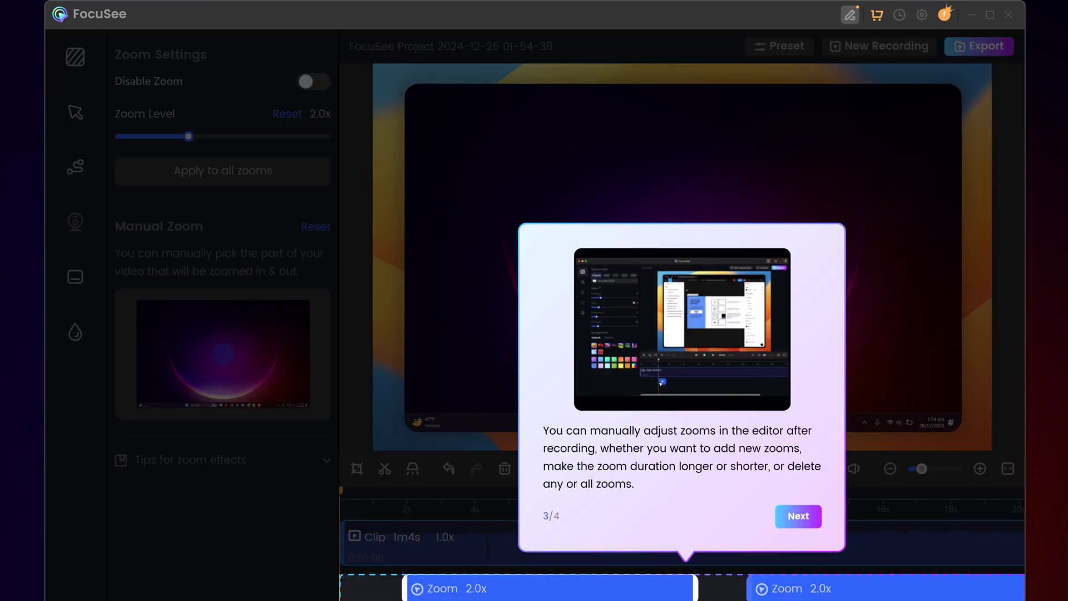
Advance past the 3/4 onboarding tip and dismiss the final 4/4 tip
click(798, 515)
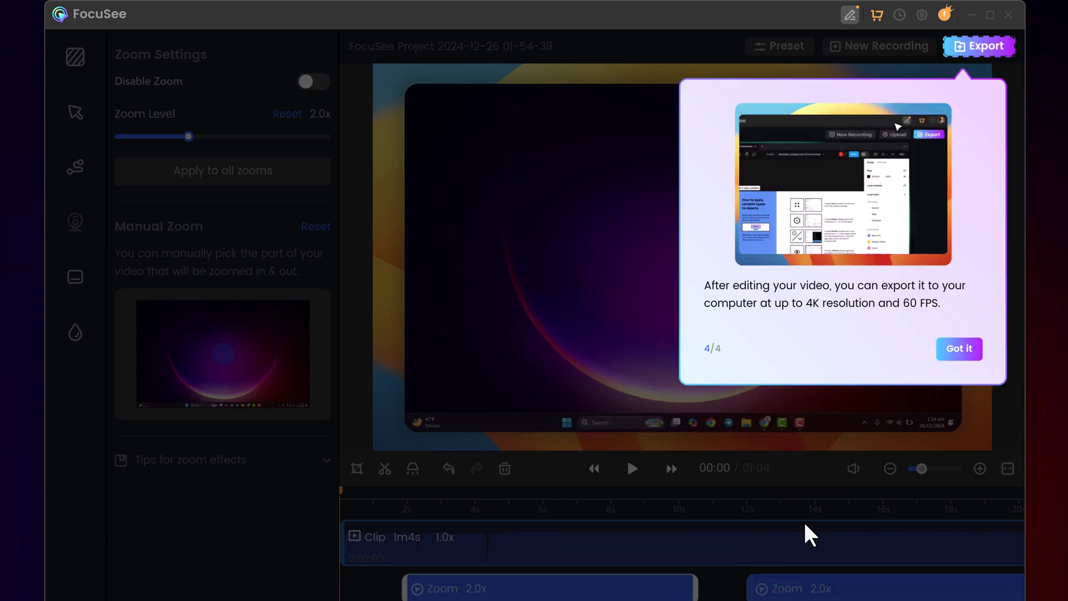
click(965, 348)
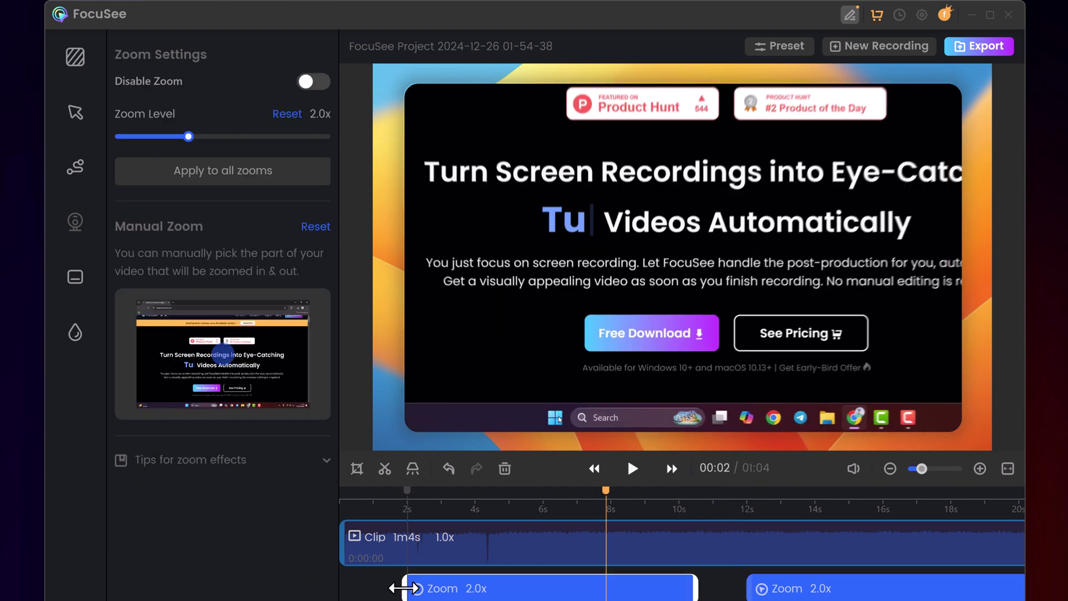
Trim the first 2.0x zoom at both ends, shorten the second from its left, and play
drag(401, 585, 470, 585)
click(477, 524)
drag(696, 585, 637, 585)
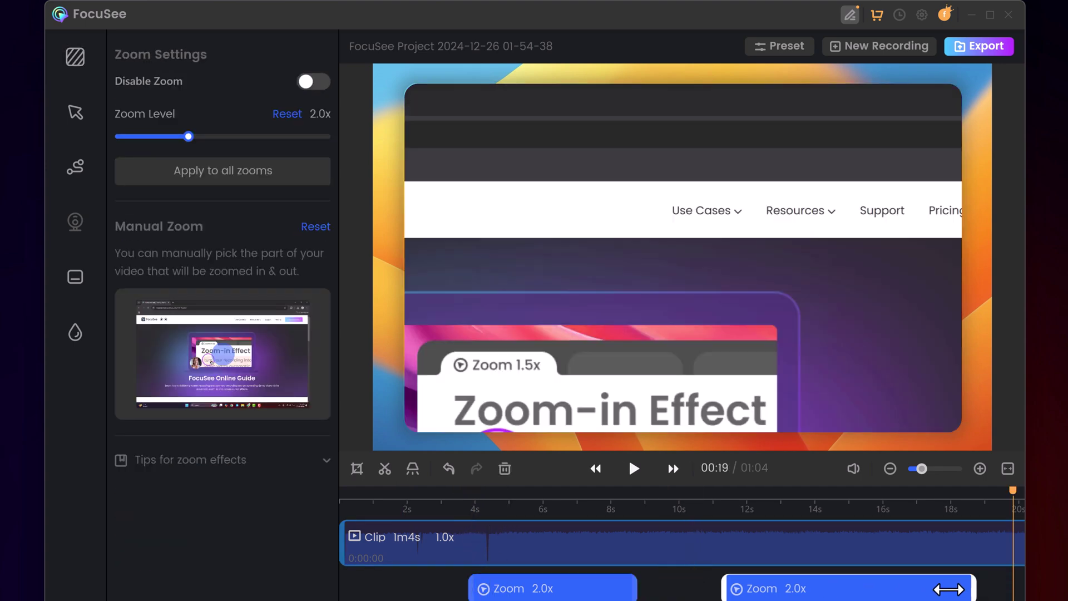
click(634, 468)
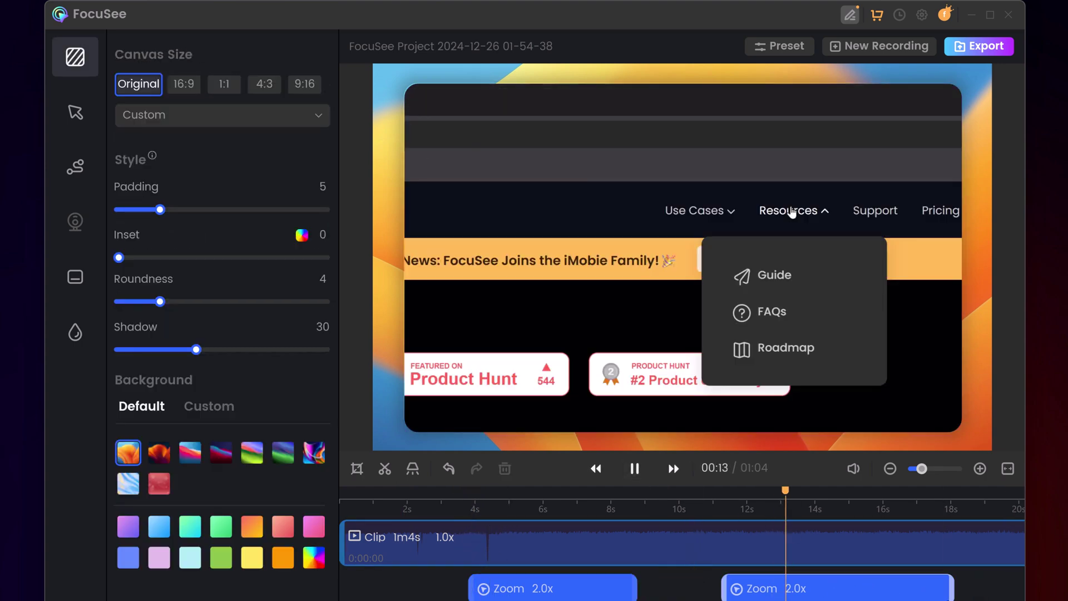
drag(726, 590, 763, 589)
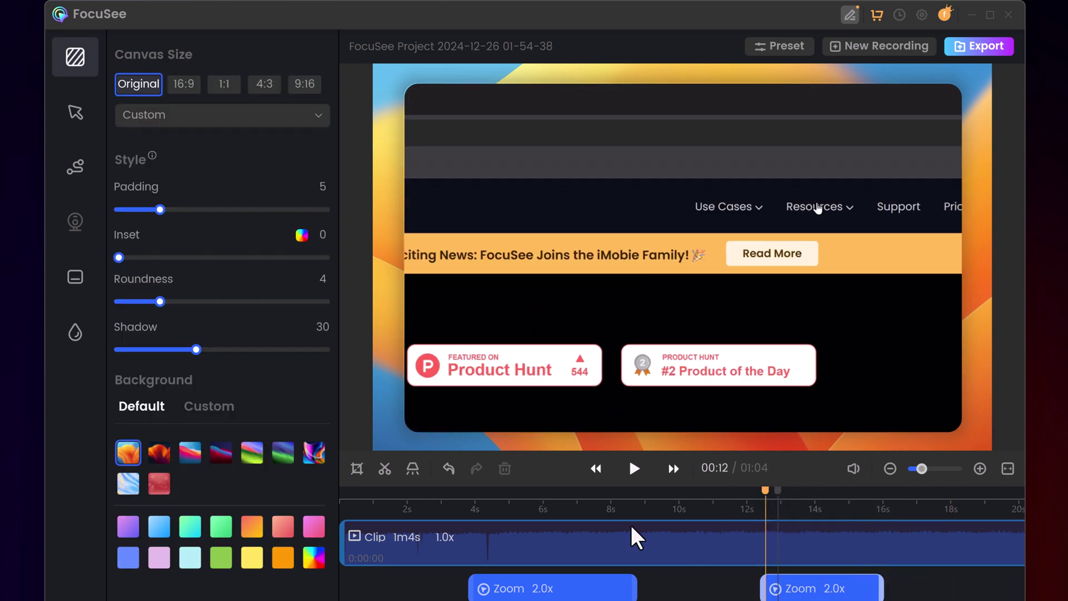
click(634, 468)
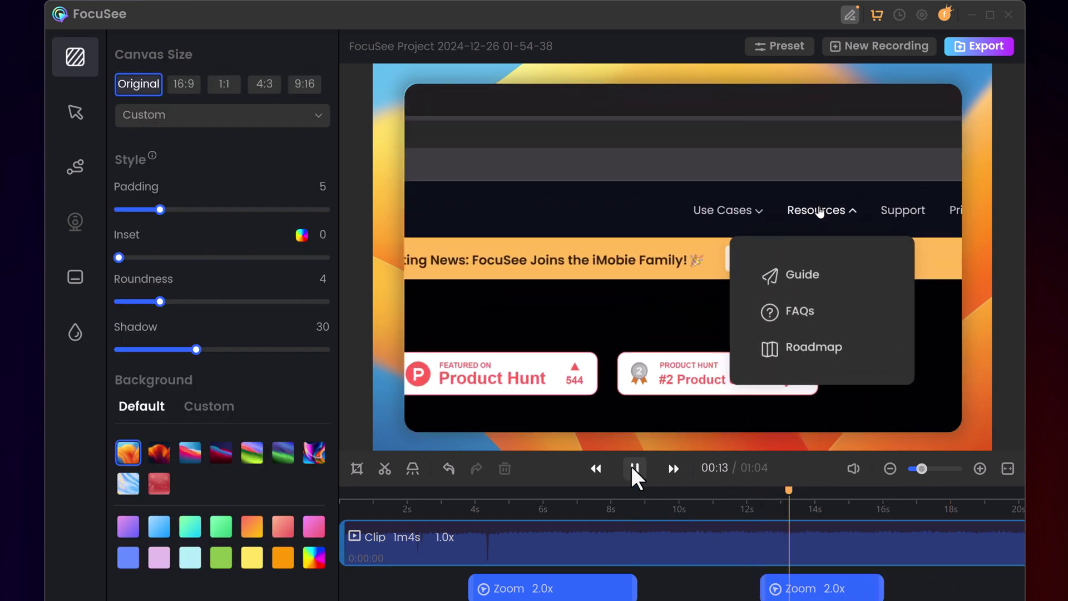
Pause playback, try the 1:1, 4:3 and 9:16 canvas ratios, and keep 16:9
click(633, 469)
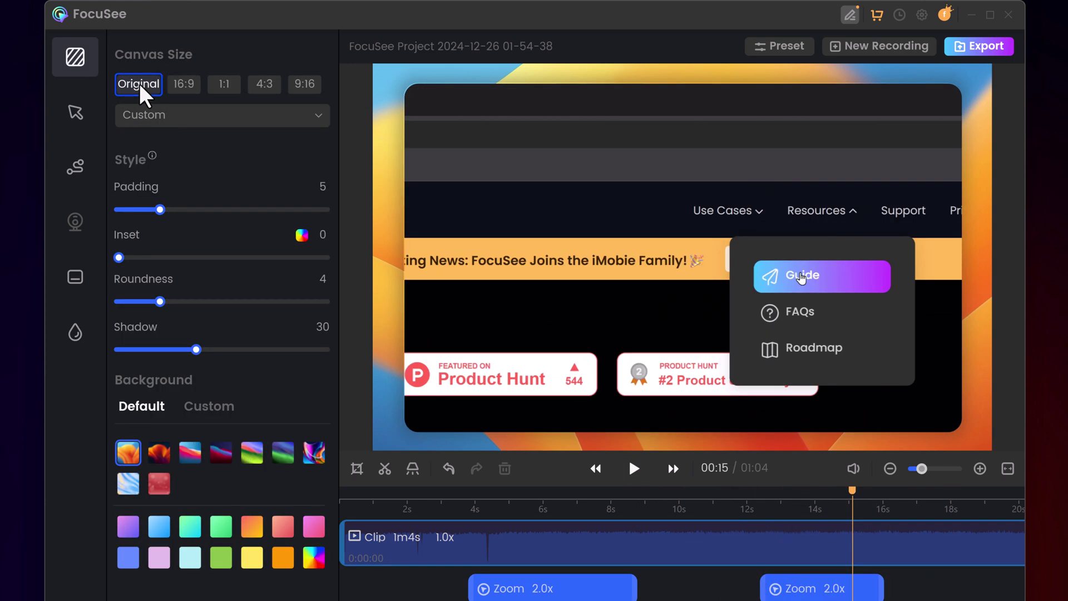
click(183, 84)
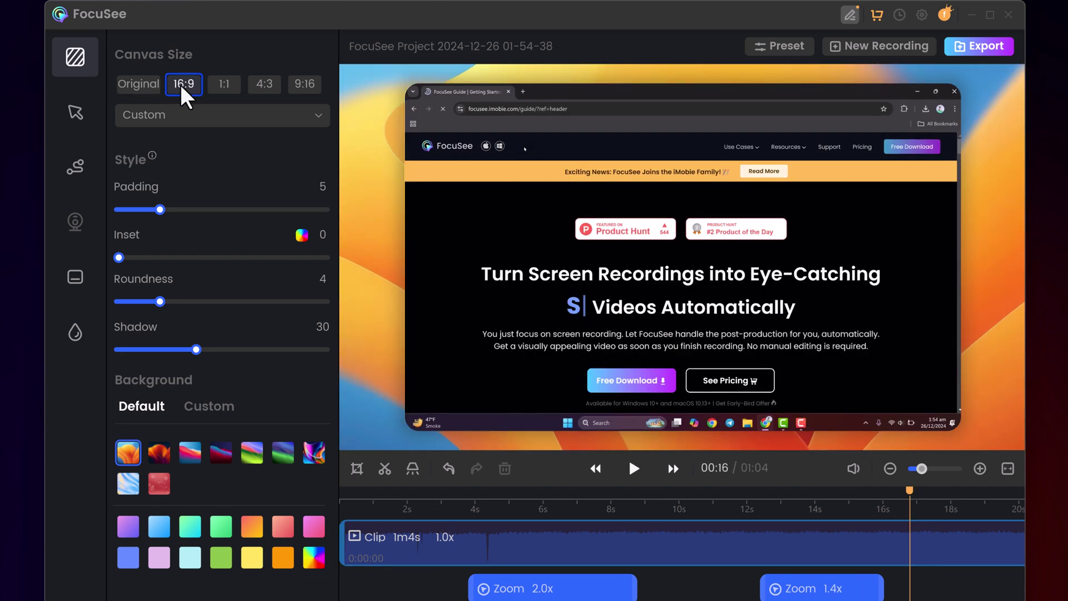
click(225, 88)
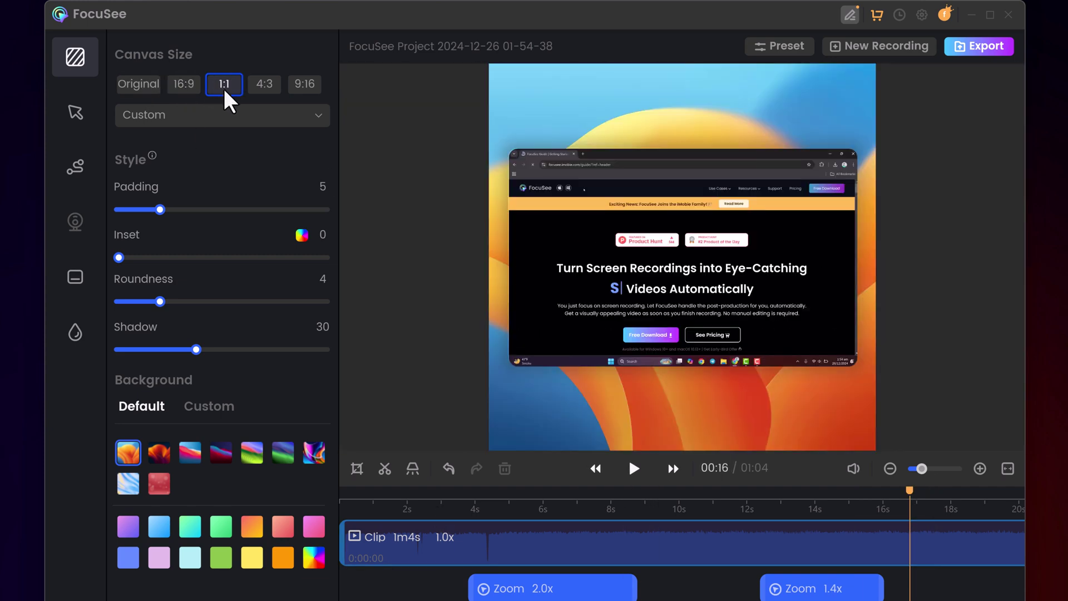
click(268, 90)
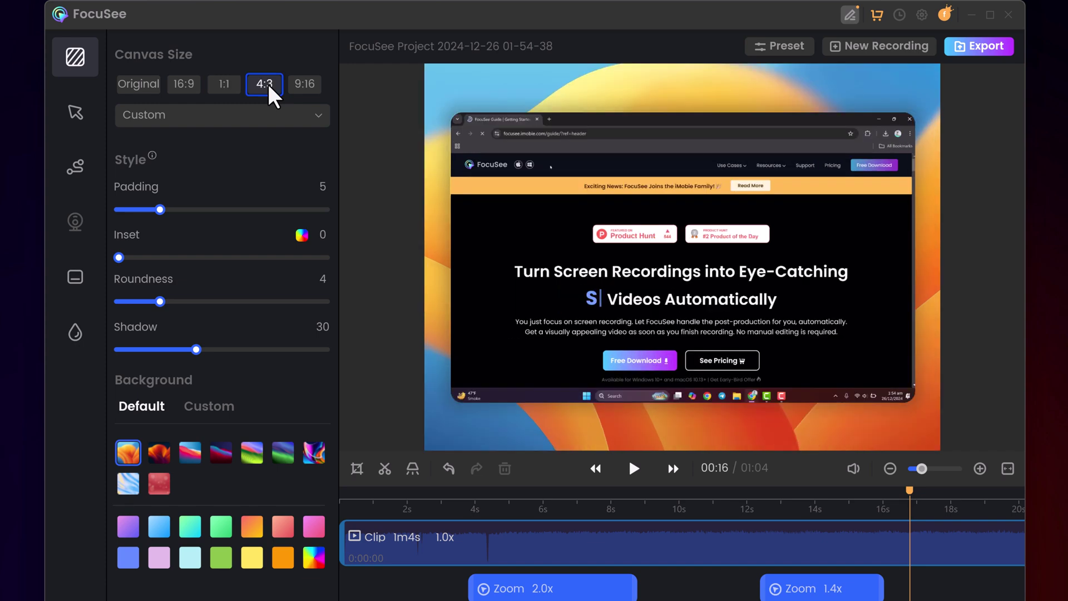
click(303, 89)
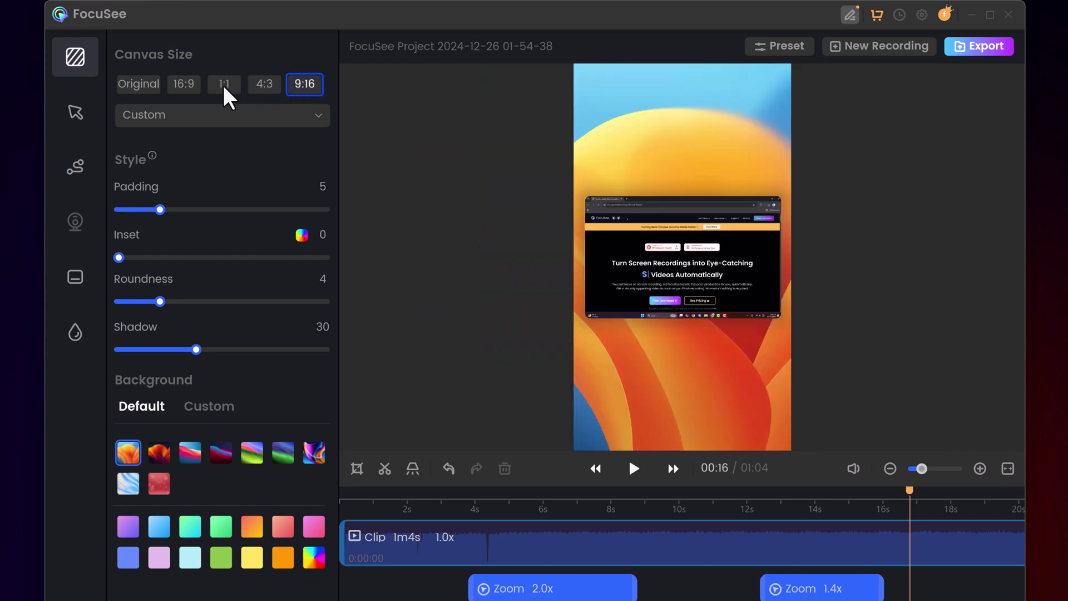
click(184, 89)
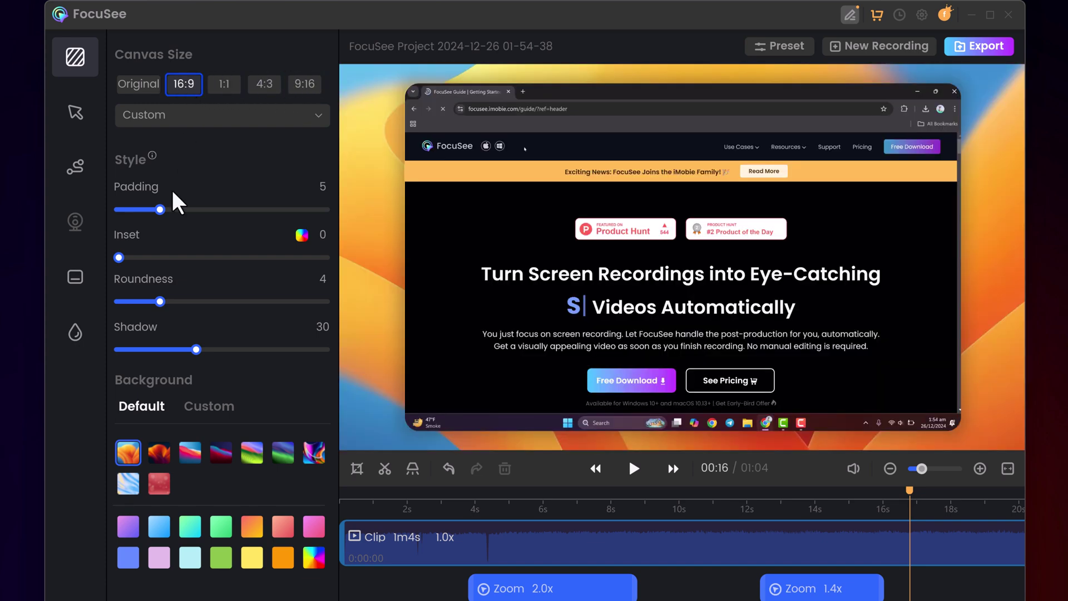
Set padding to 5, leave inset at 0, and lighten the shadow to 16
mouse_move(161, 210)
mouse_down()
mouse_move(143, 210)
mouse_move(161, 210)
mouse_up()
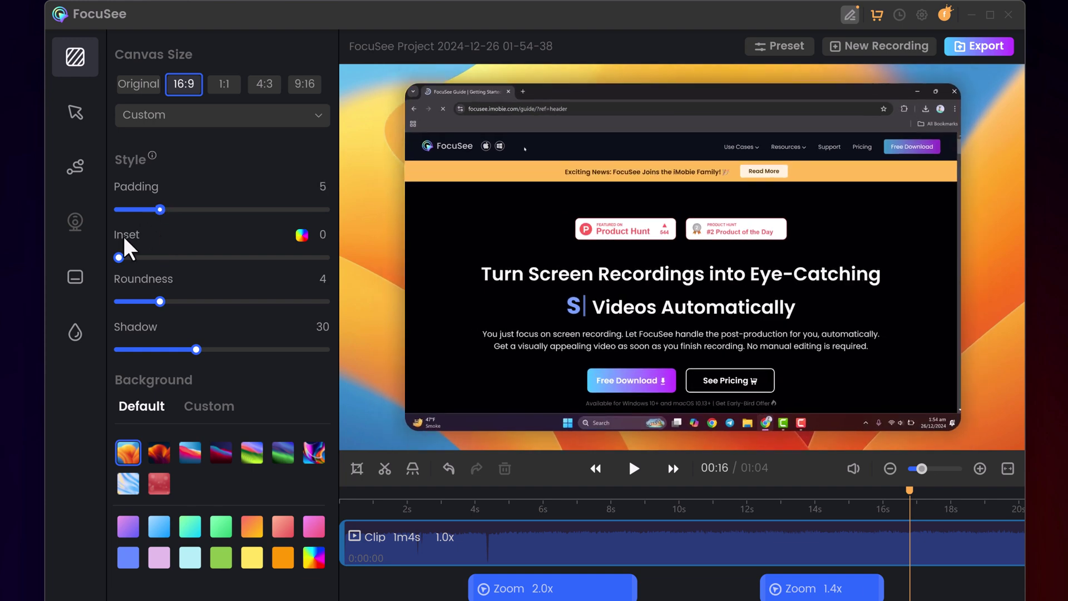
drag(118, 258, 106, 256)
drag(161, 302, 140, 306)
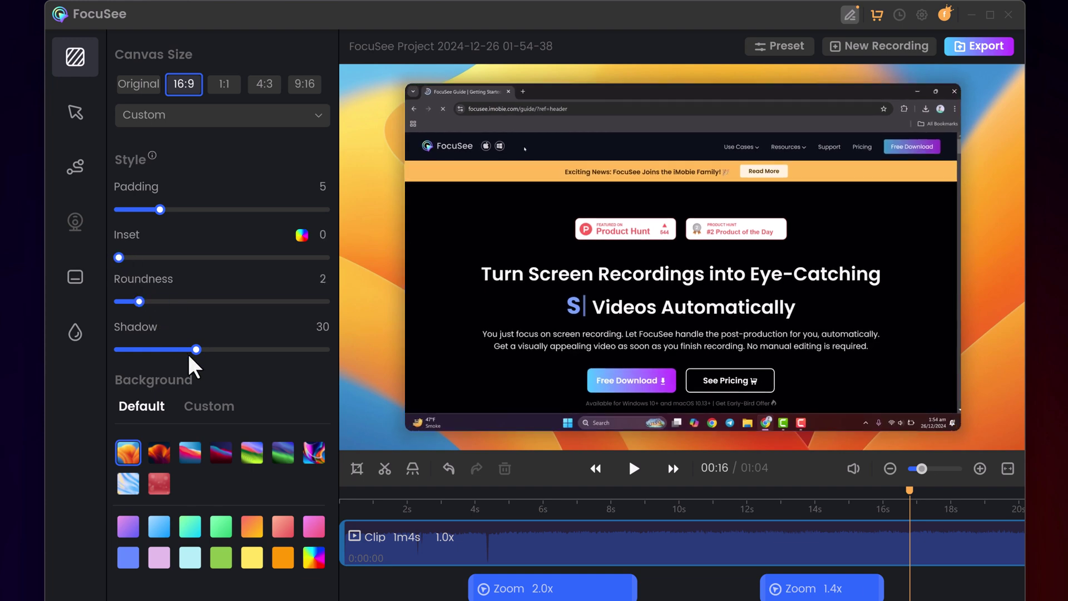
click(225, 349)
drag(250, 350, 160, 350)
Try several wallpaper backgrounds and settle on the green wallpaper
click(159, 454)
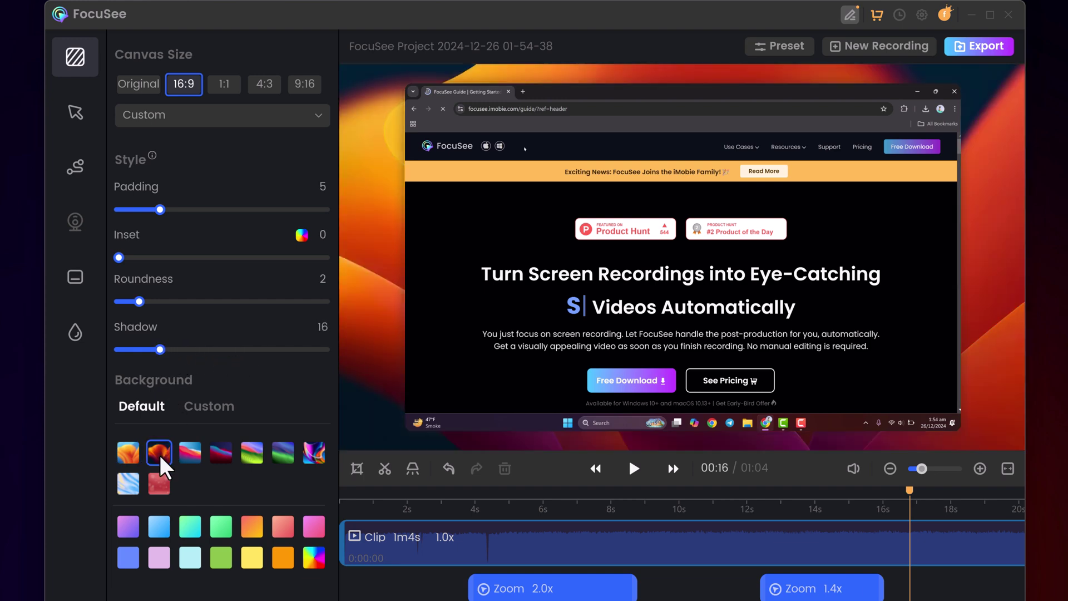
click(189, 462)
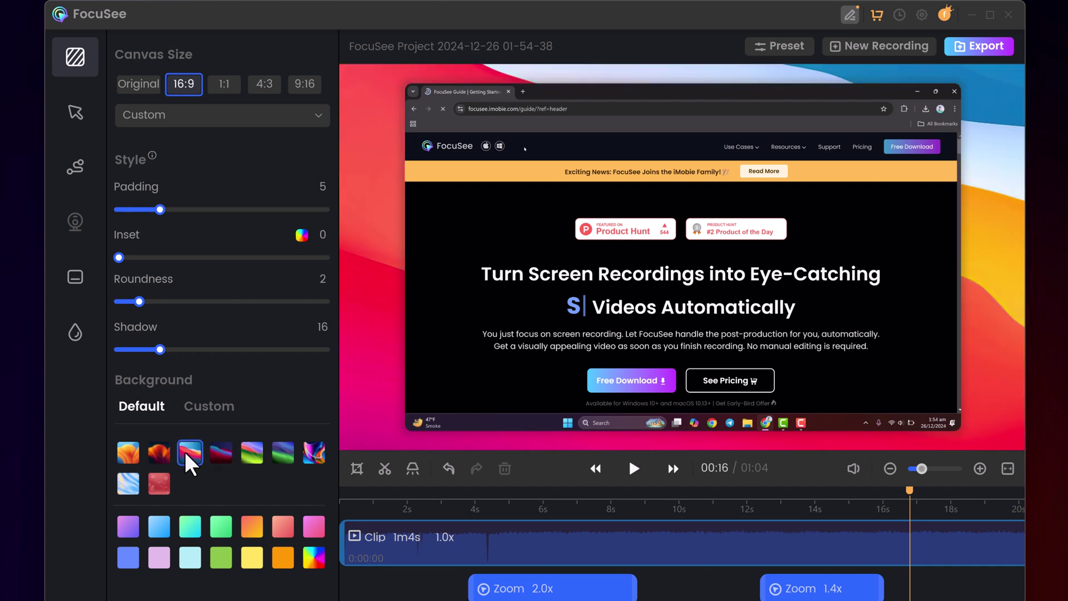
click(223, 457)
click(251, 455)
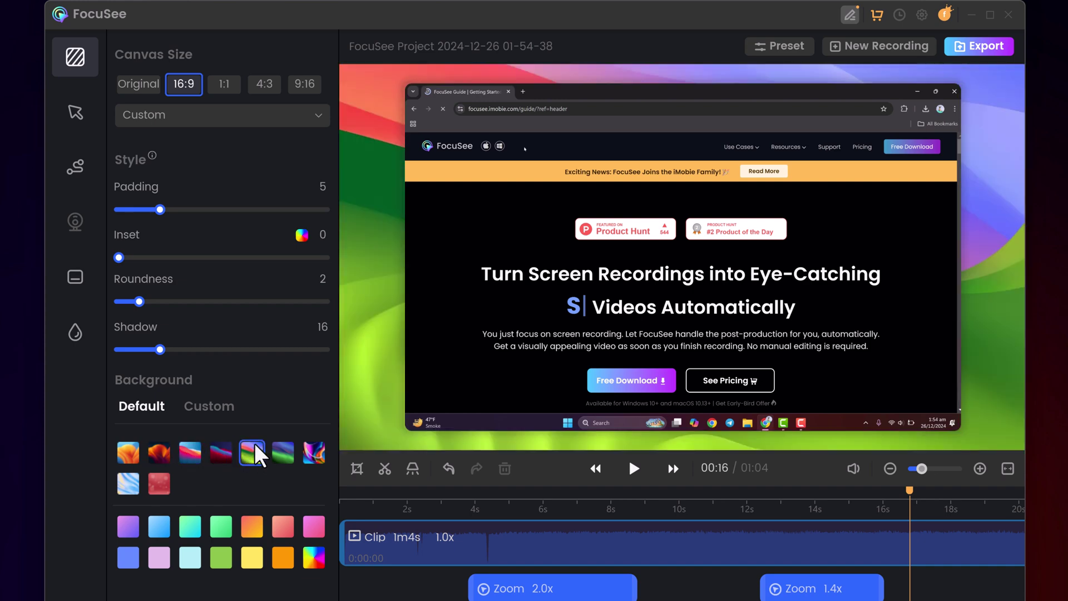
Give cursor clicks a Spotlight effect, then bring up the Captions settings
click(78, 117)
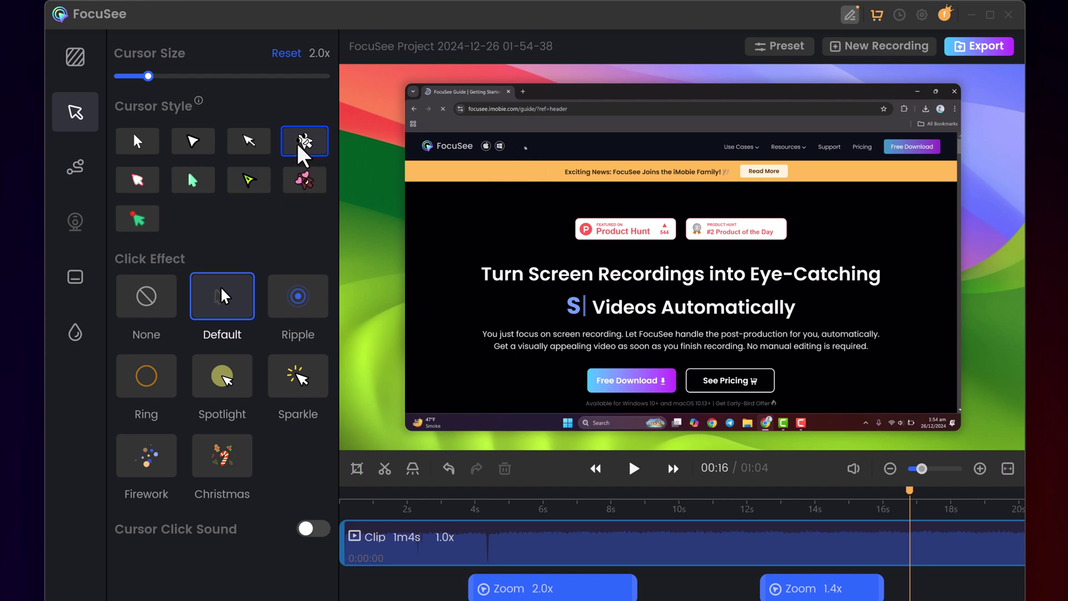
click(230, 380)
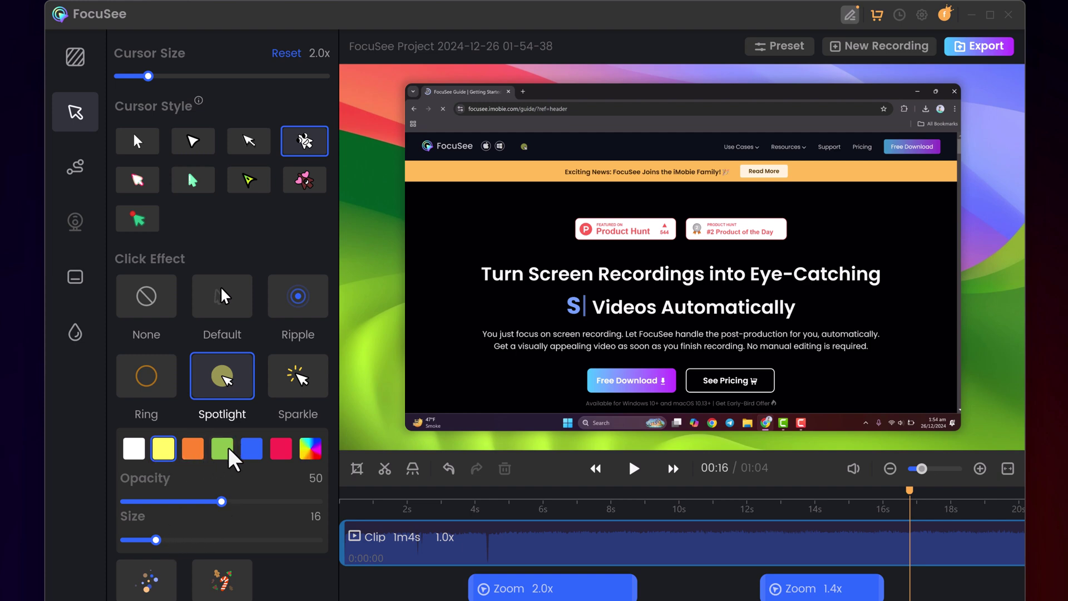
click(77, 291)
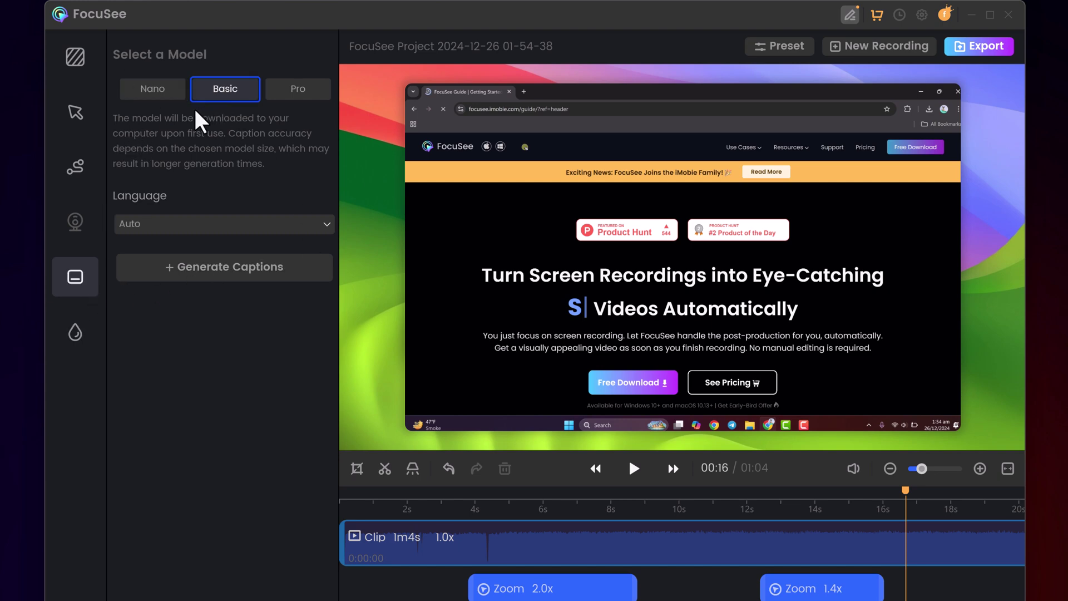
Choose the Nano caption model with Auto language, cancelling its download when generating captions
click(155, 93)
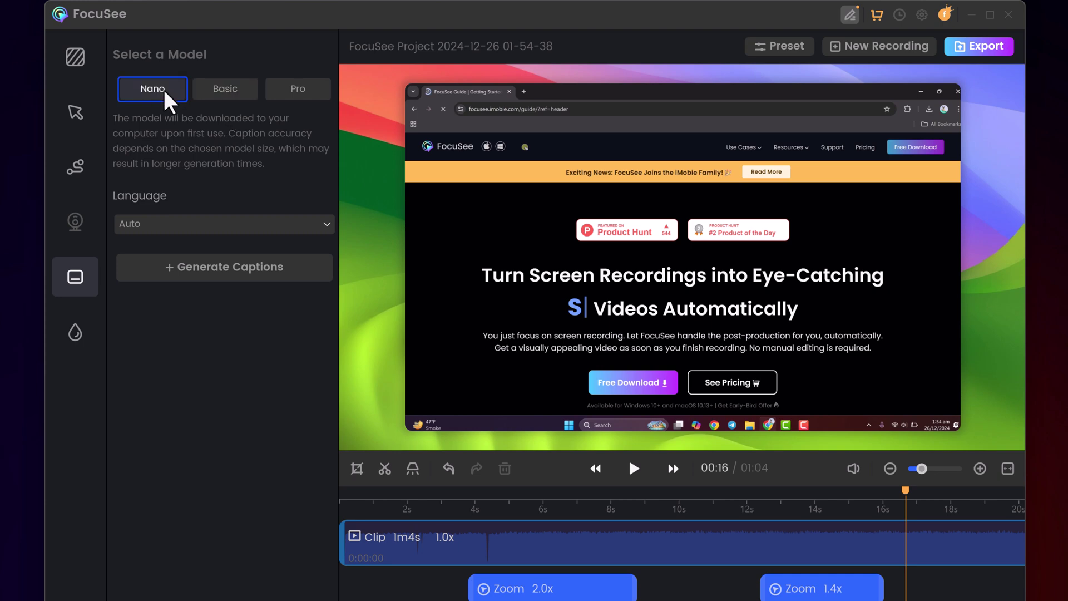
click(226, 228)
click(227, 229)
click(216, 267)
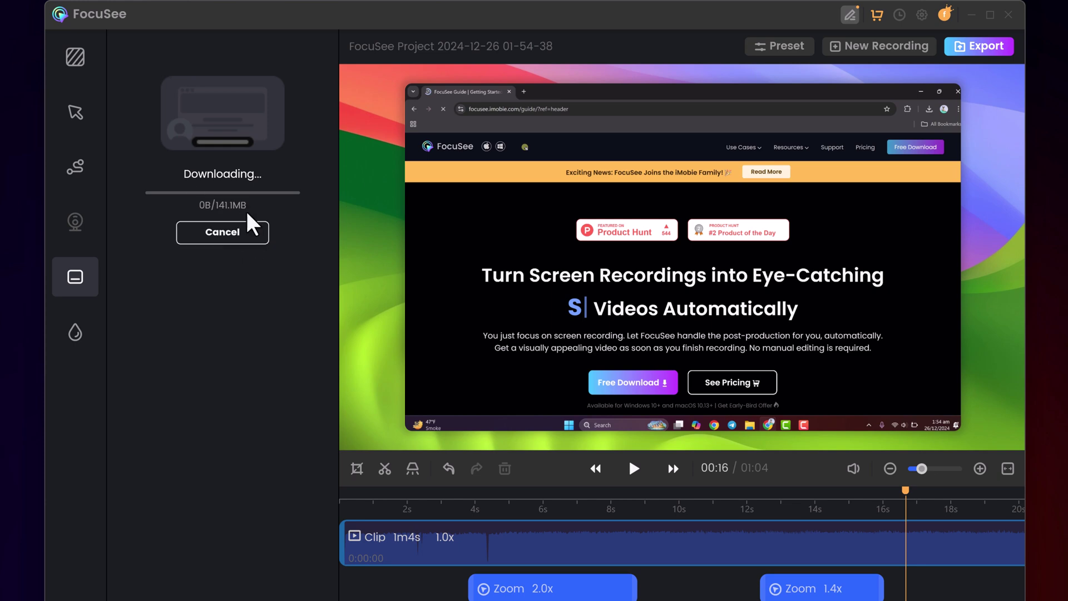
click(240, 235)
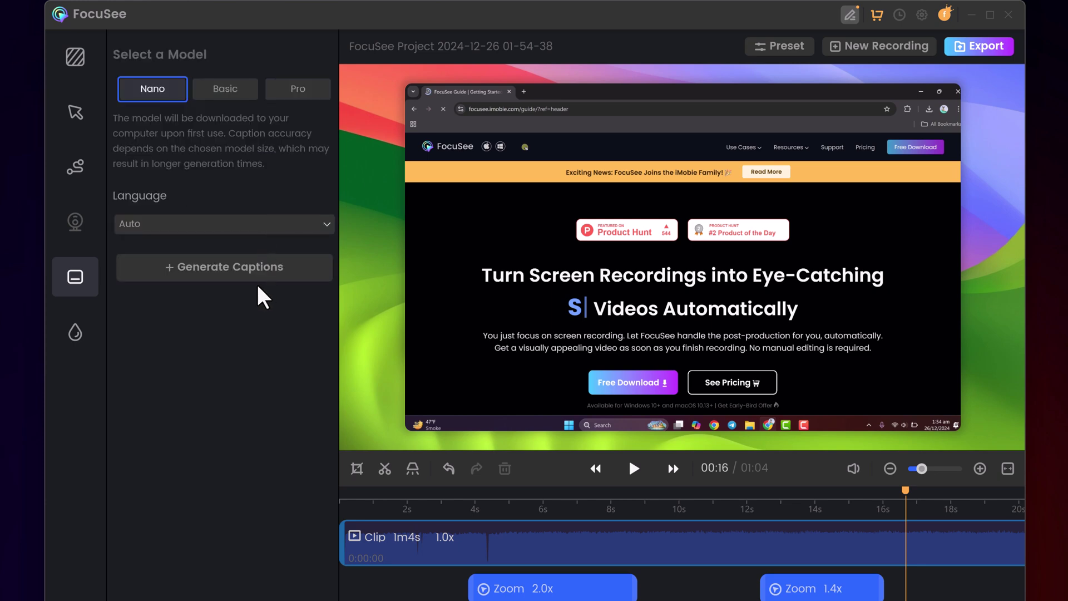
click(66, 334)
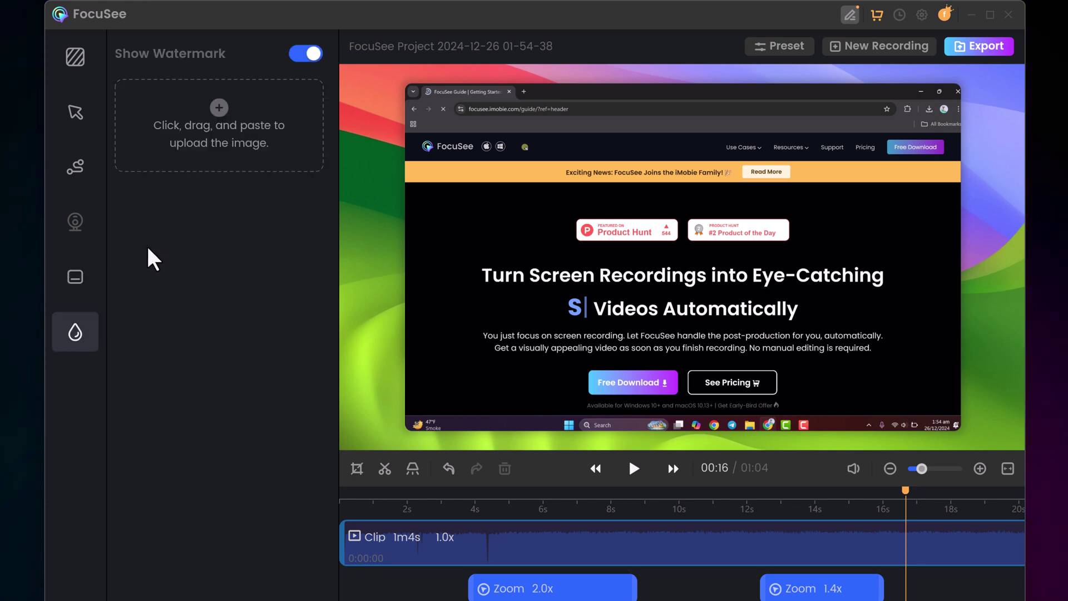
Export the project as a 4K, 30FPS MP4 to D:\FocuSee\Video
click(982, 47)
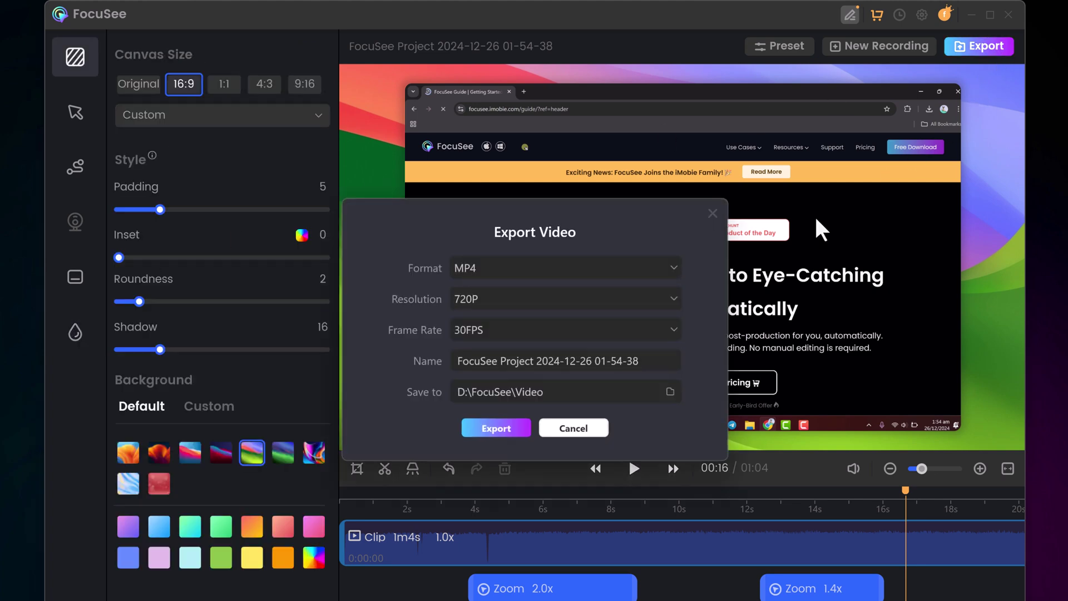
click(573, 295)
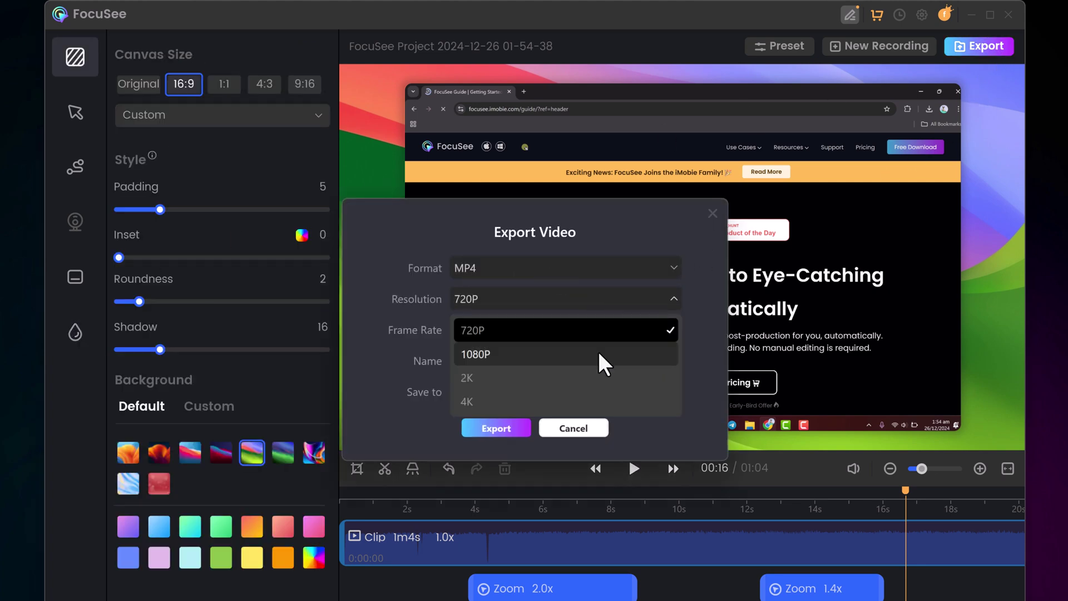
click(590, 396)
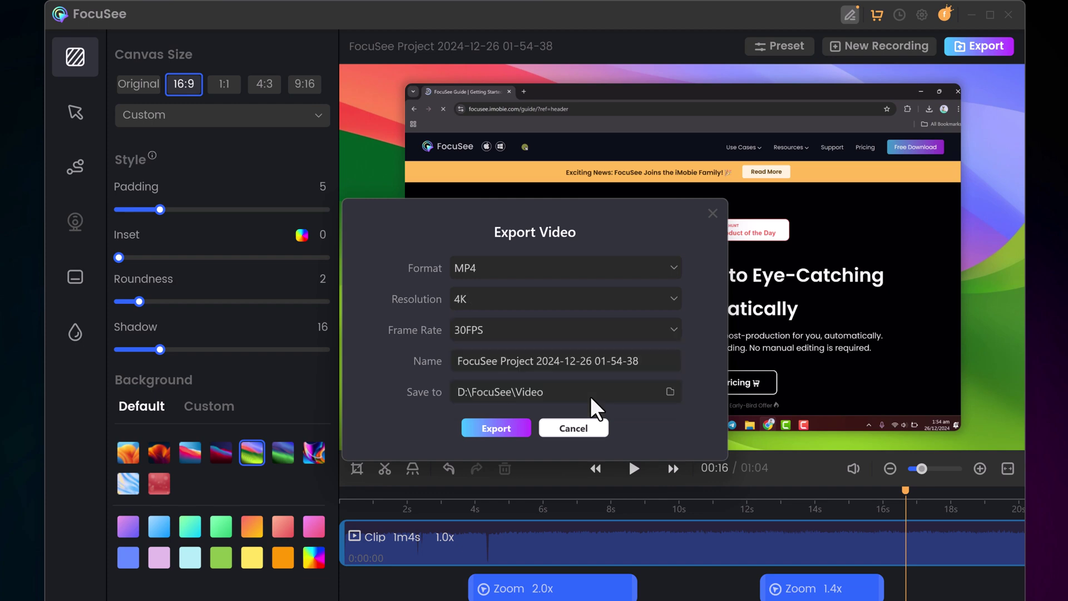
click(582, 333)
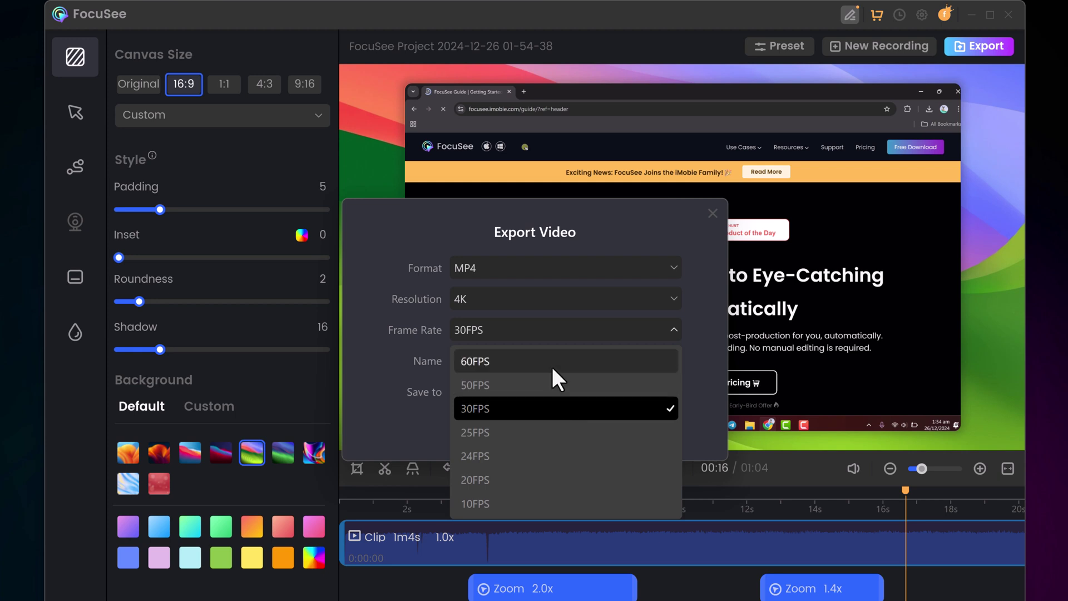
click(555, 414)
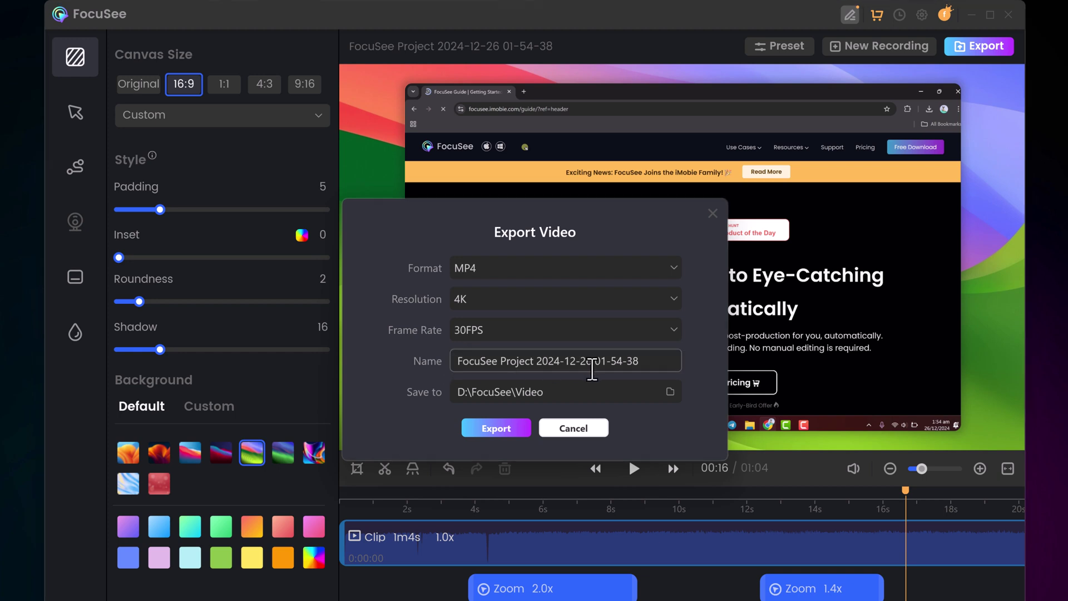
click(515, 427)
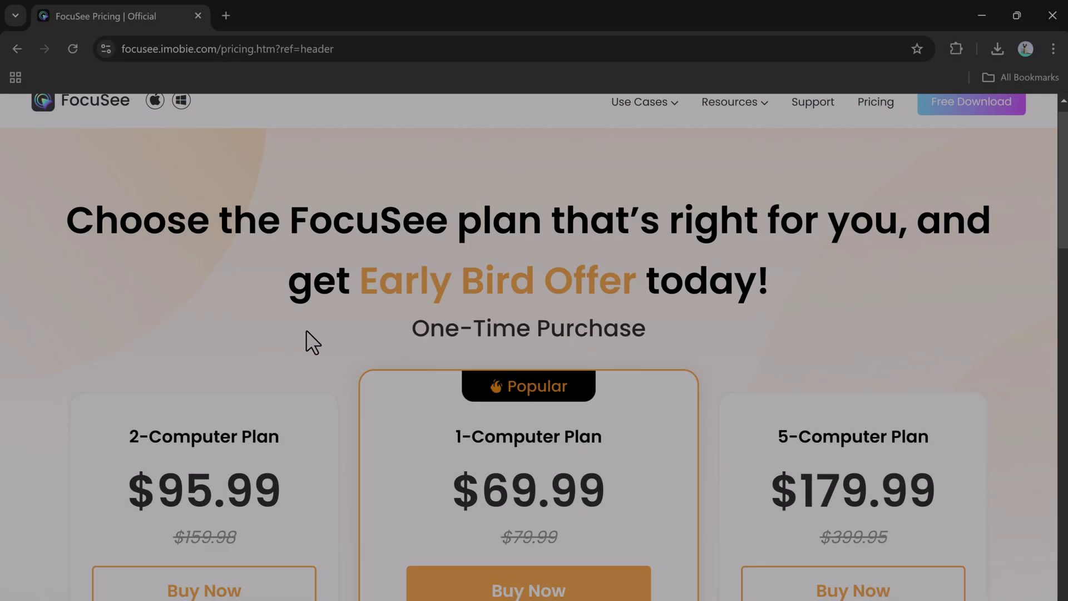
Scroll through the pricing page's one-time plans from $69.99 and the FAQ
scroll(274, 296, down, 3)
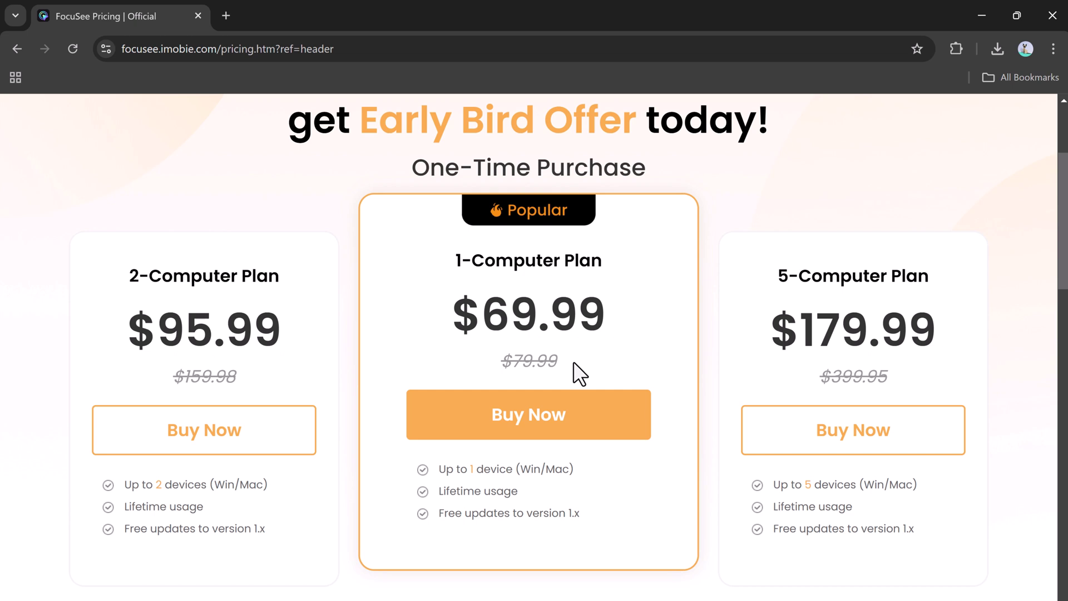
scroll(581, 367, up, 1)
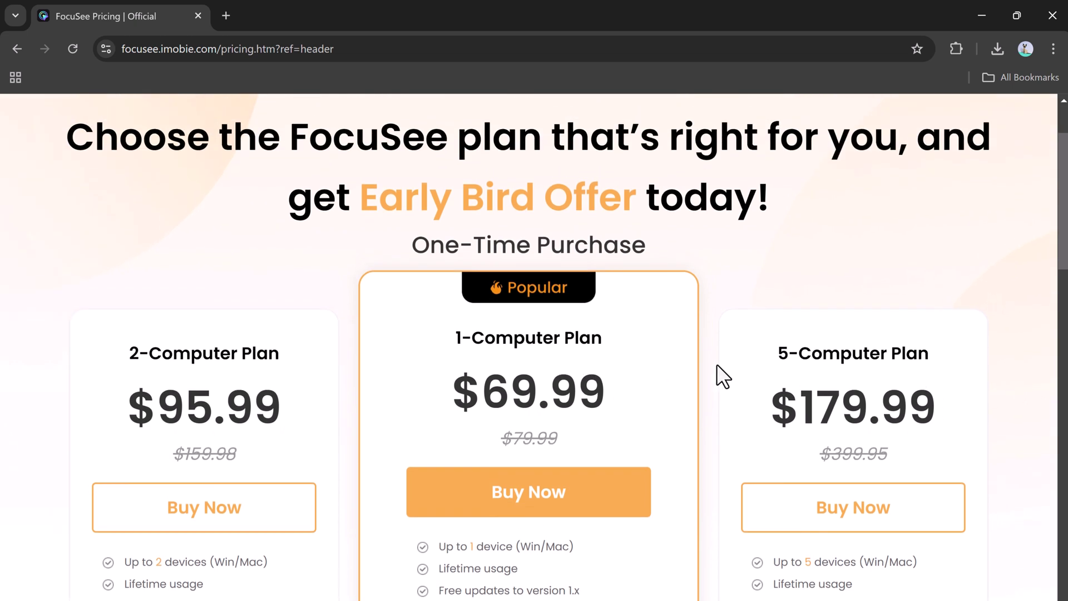
scroll(884, 405, up, 1)
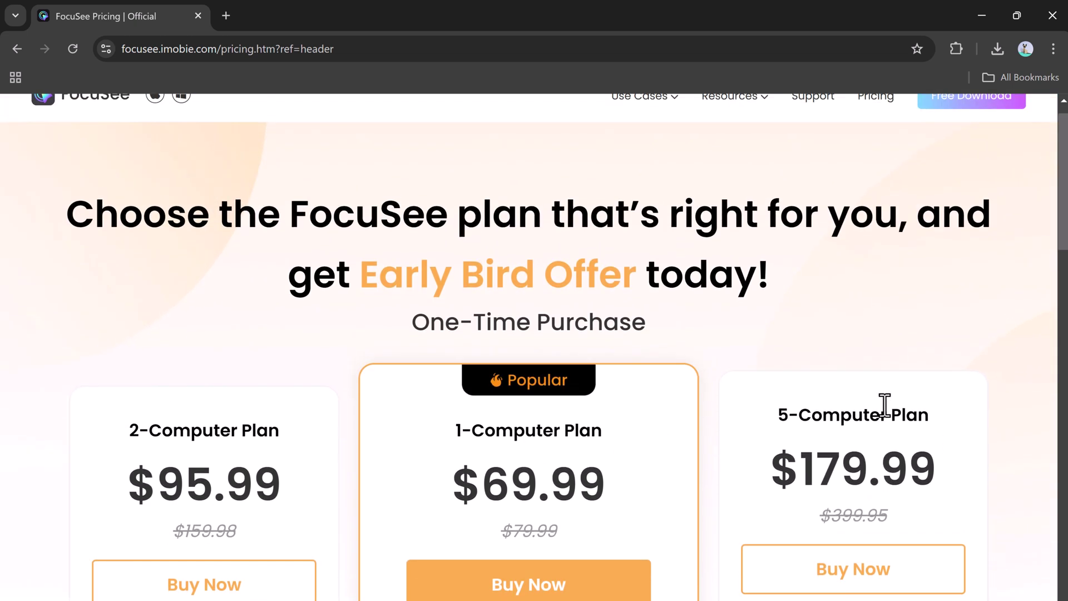
scroll(886, 406, down, 2)
scroll(886, 412, down, 6)
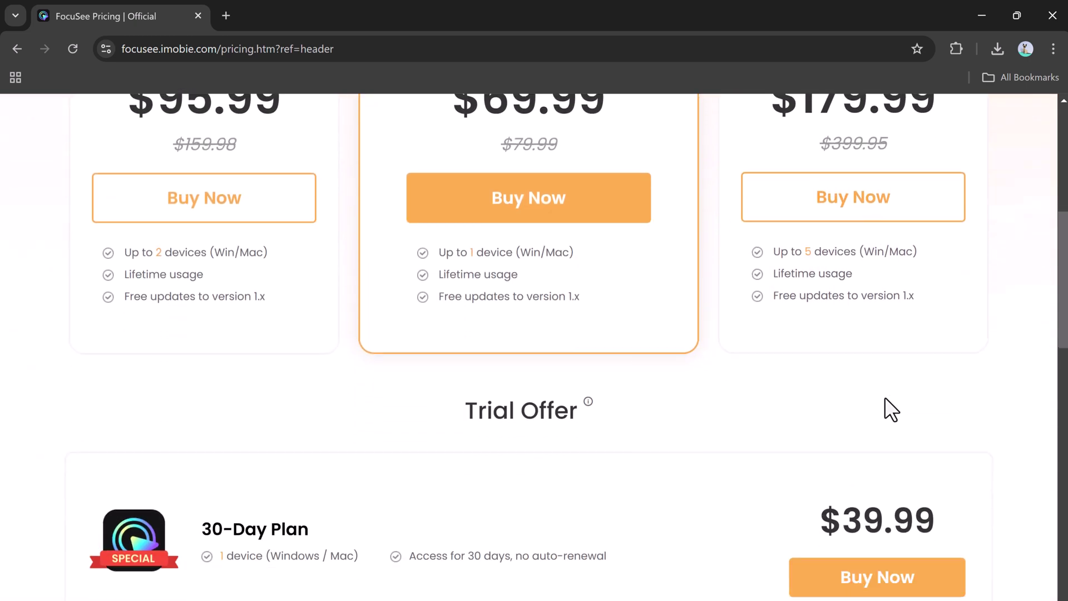
scroll(614, 334, up, 4)
scroll(609, 324, up, 5)
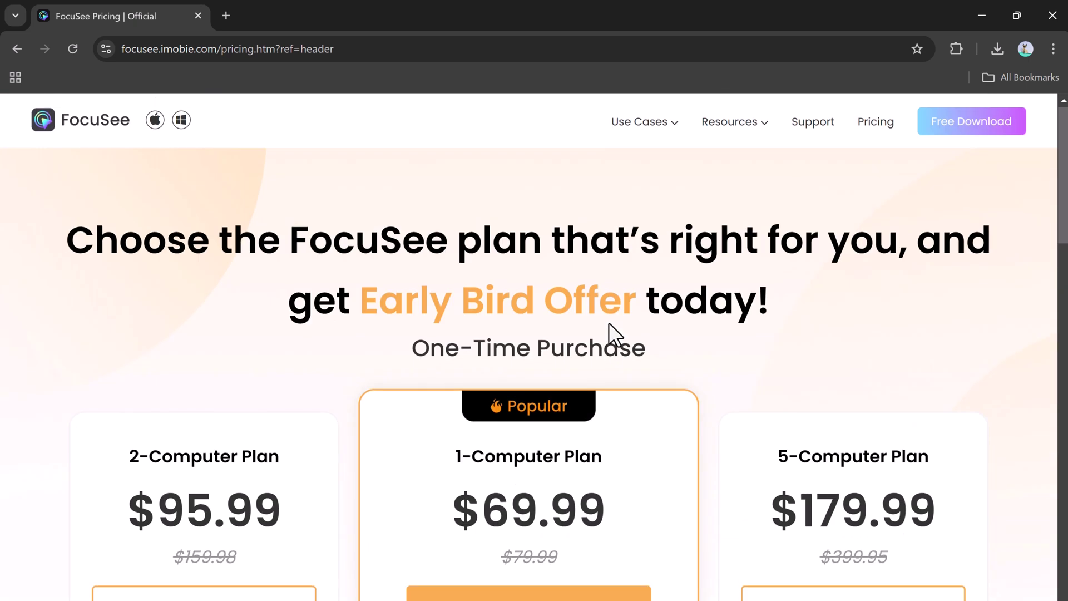
scroll(720, 314, down, 1)
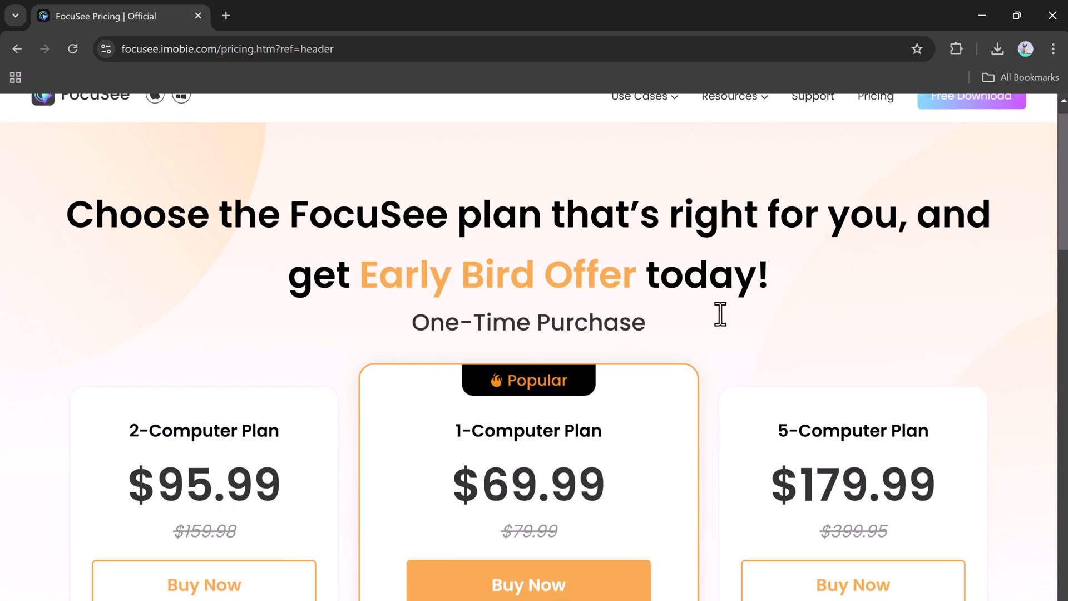
scroll(532, 302, down, 2)
scroll(516, 309, down, 1)
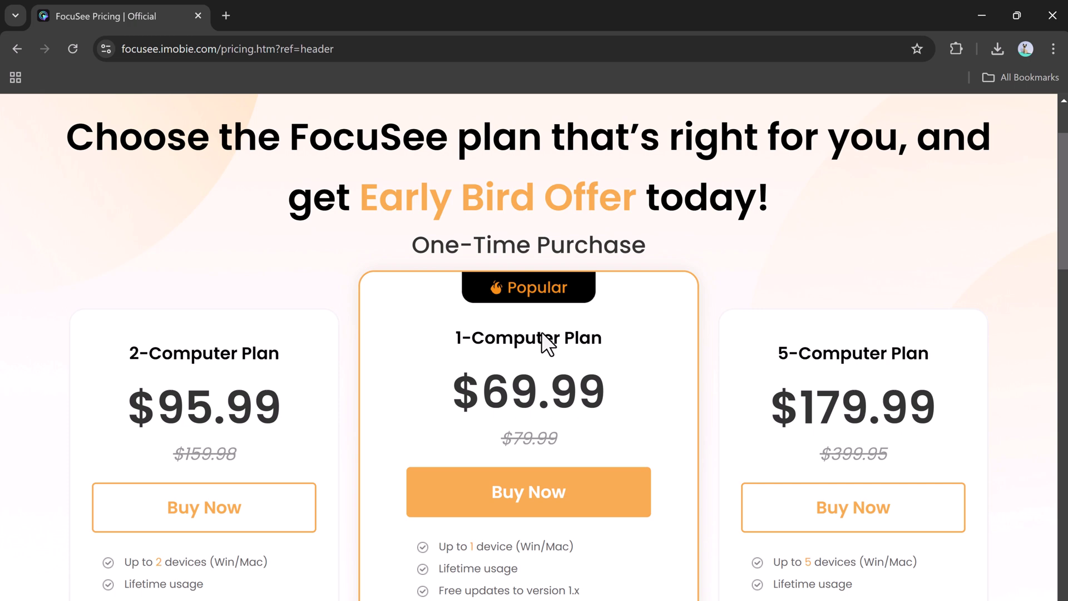
scroll(848, 356, down, 5)
scroll(499, 336, down, 6)
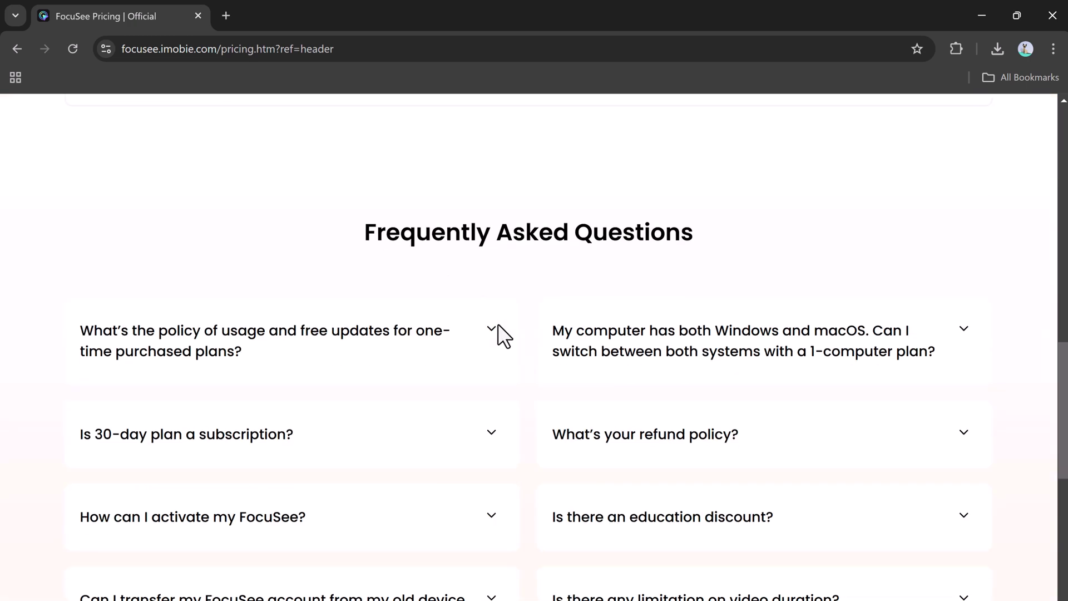
Jump back to the top of the pricing page and return to the FocuSee home page
key(Home)
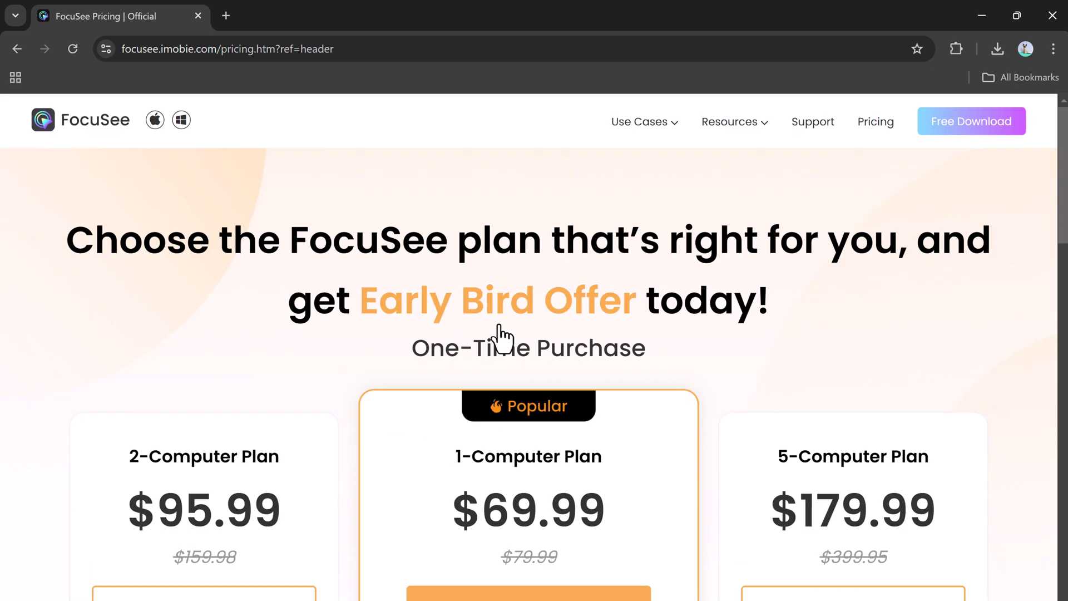
mouse_move(649, 140)
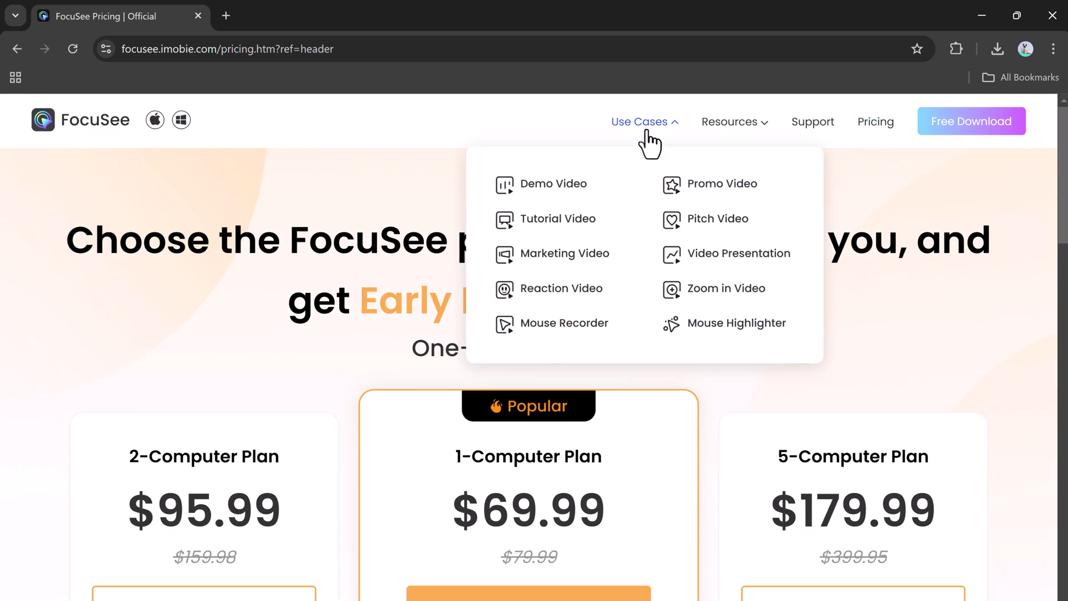
click(98, 129)
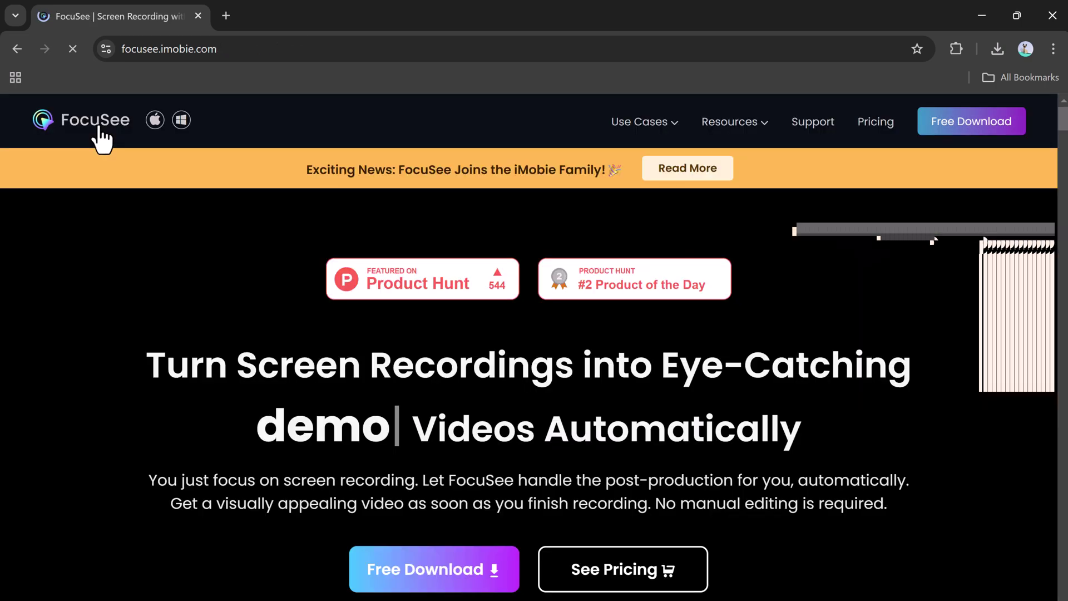
scroll(818, 381, down, 10)
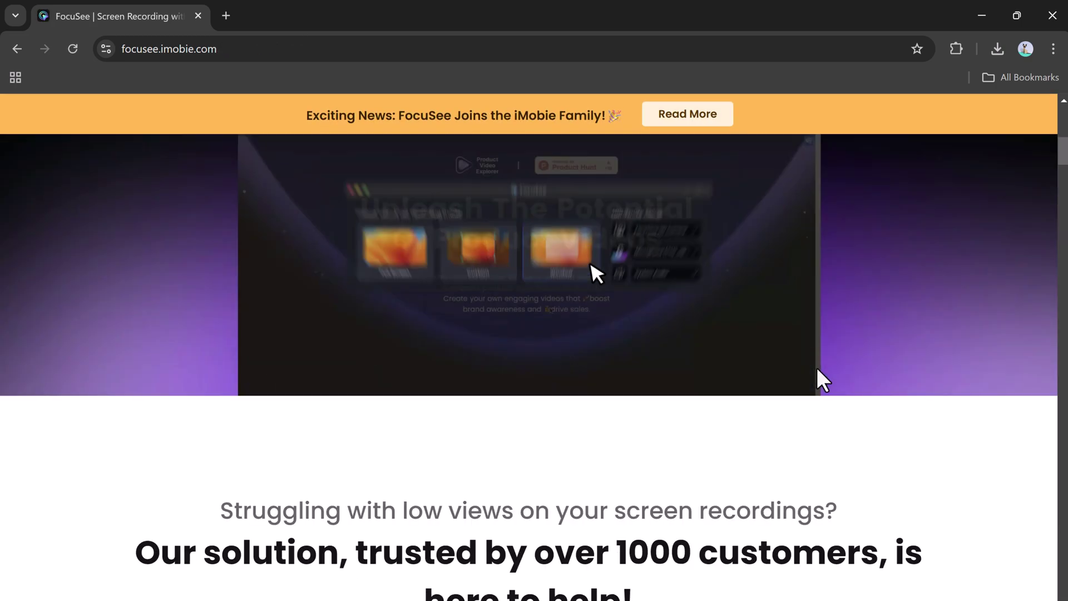